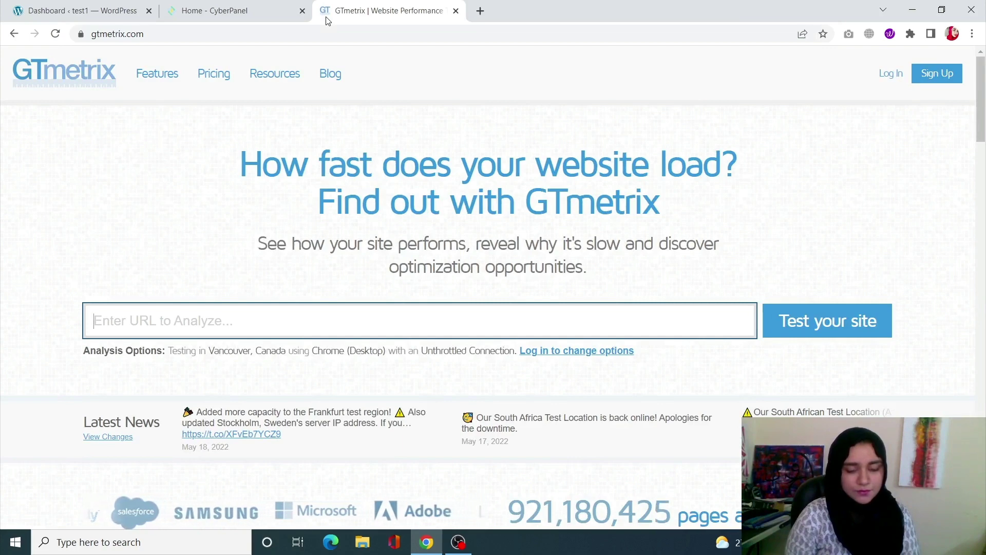
# Copy the WordPress site's base URL without the wp-admin path and run a GTmetrix performance test on it.
pyautogui.click(102, 7)
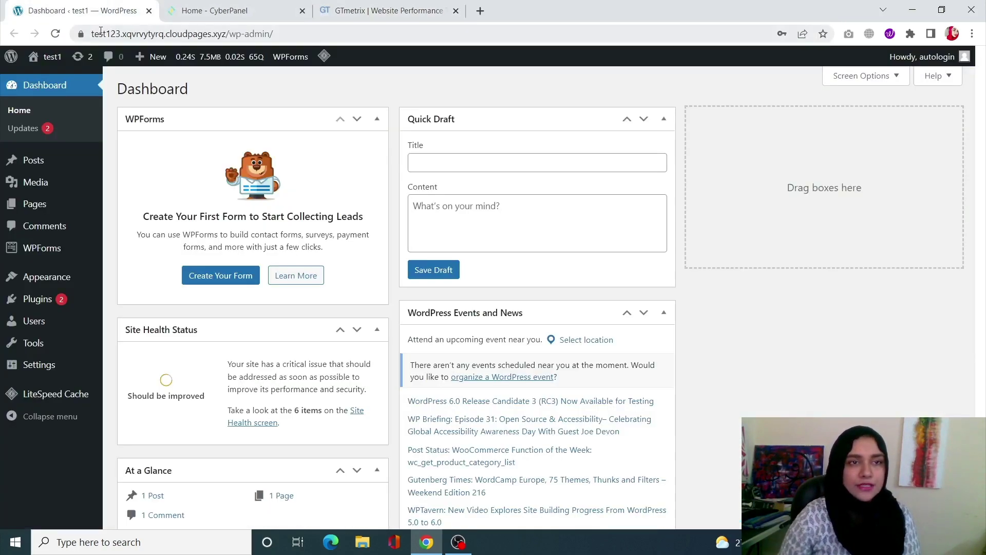
pyautogui.moveTo(92, 34); pyautogui.dragTo(226, 25)
pyautogui.hotkey('ctrl', 'c')
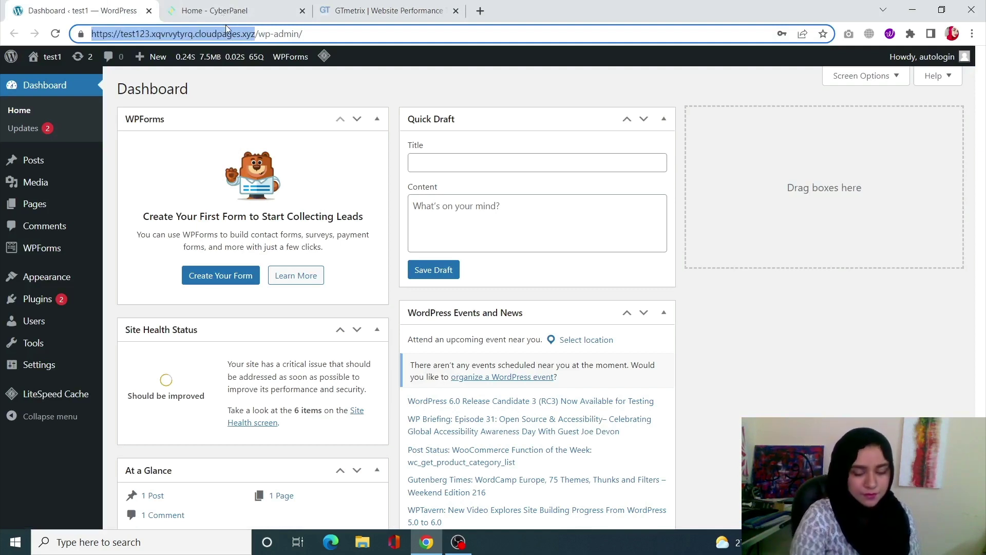
pyautogui.click(390, 10)
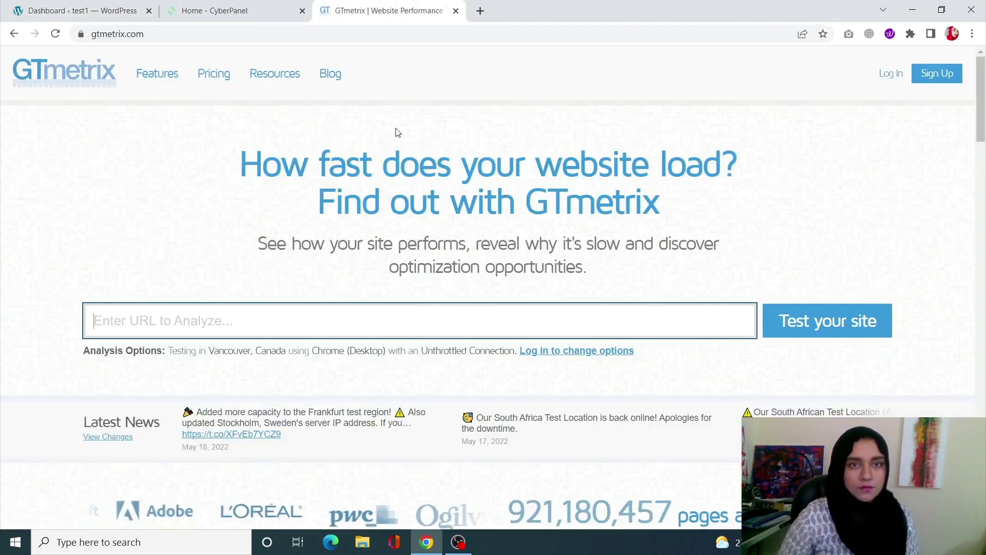
pyautogui.click(399, 318)
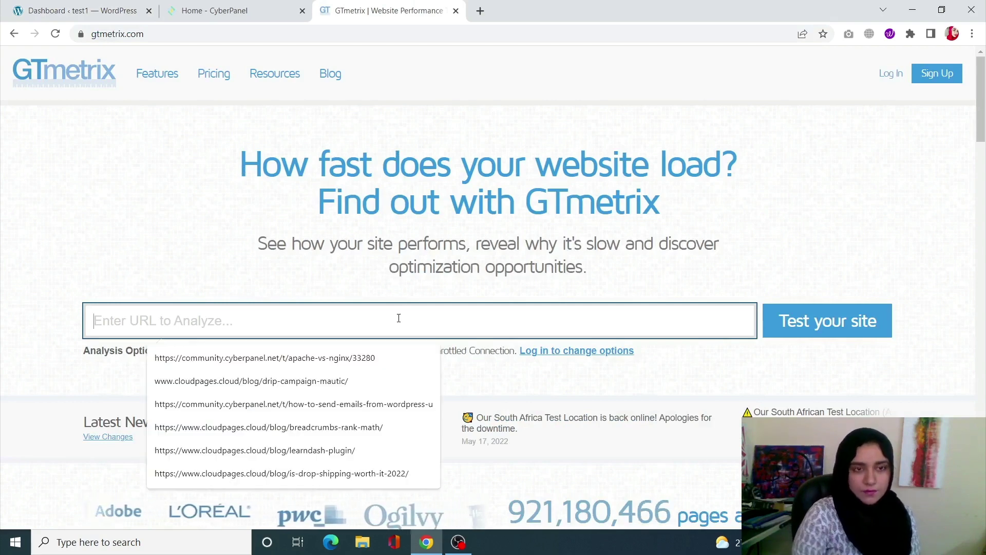
pyautogui.hotkey('ctrl', 'v')
pyautogui.click(827, 320)
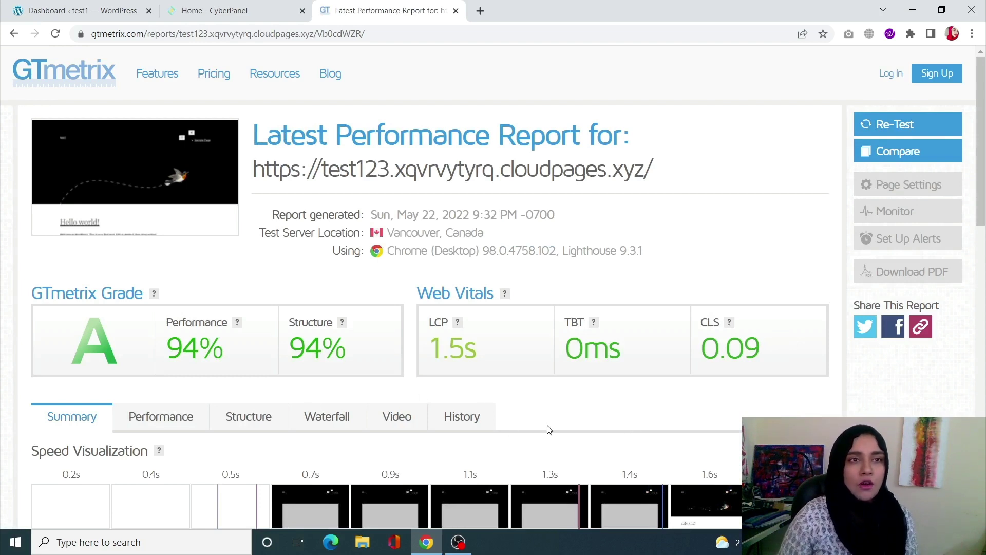
# Examine the GTmetrix report's speed visualization, top issues and performance metrics.
pyautogui.scroll(-3, 97, 447)
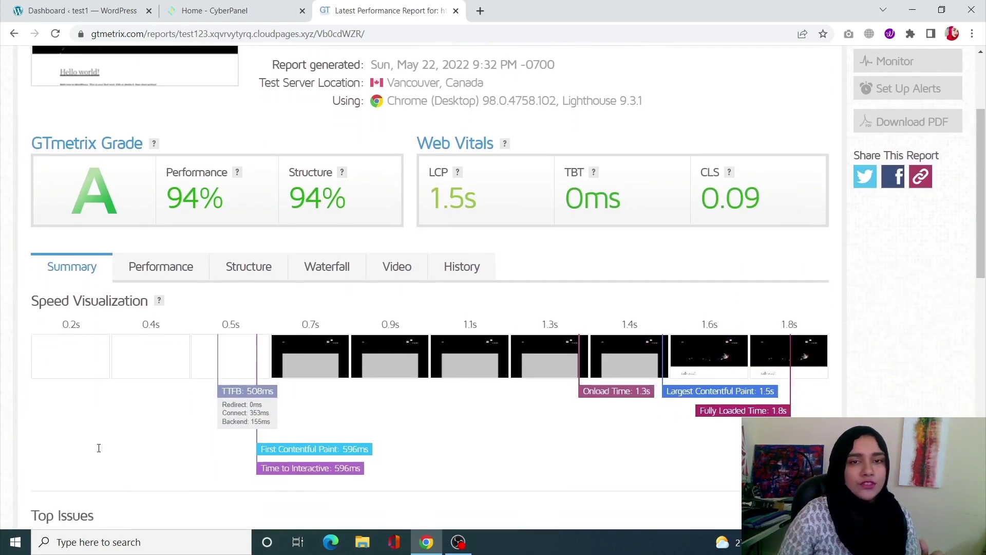
pyautogui.scroll(-1, 98, 448)
pyautogui.scroll(-1, 102, 412)
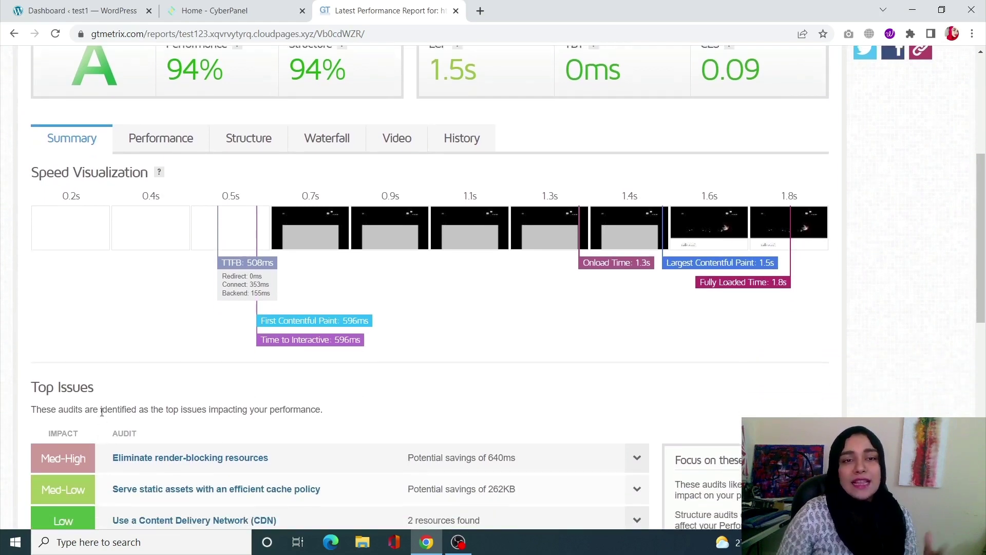
pyautogui.scroll(-1, 102, 412)
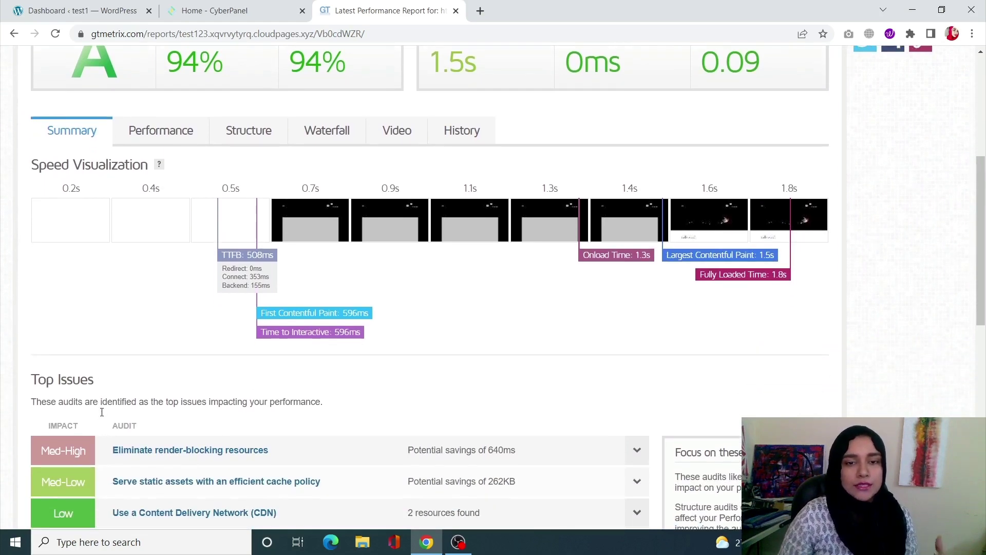
pyautogui.scroll(-4, 102, 412)
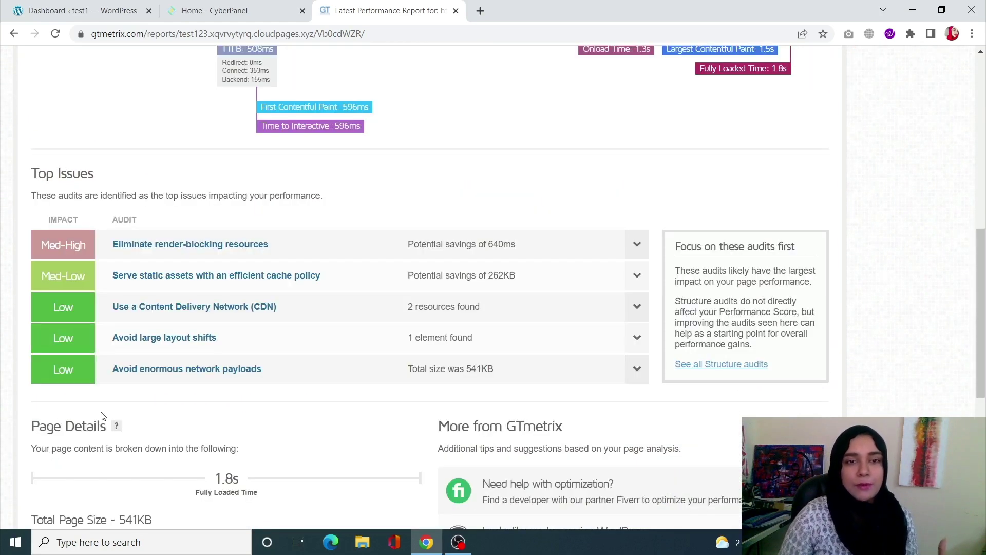
pyautogui.scroll(-2, 101, 416)
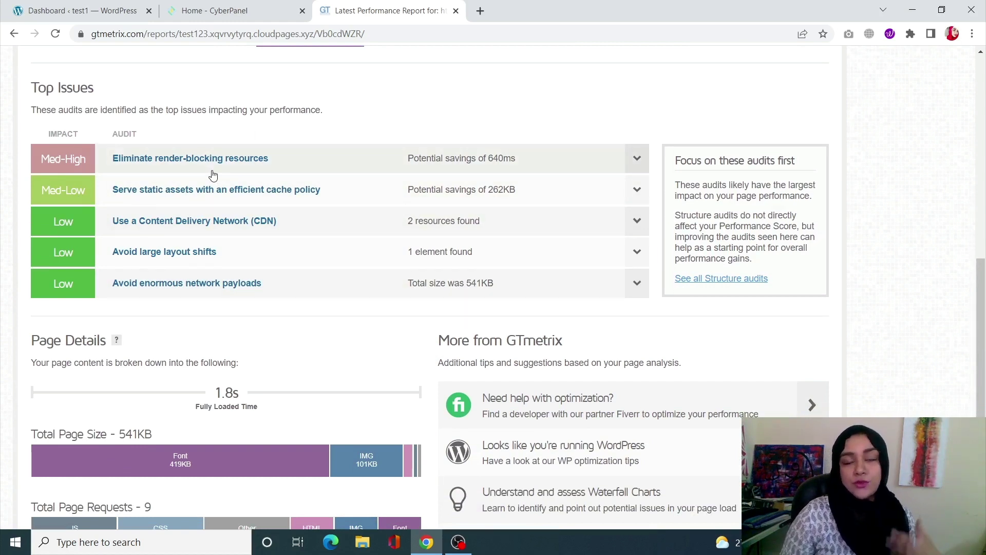
pyautogui.scroll(5, 206, 215)
pyautogui.scroll(2, 201, 245)
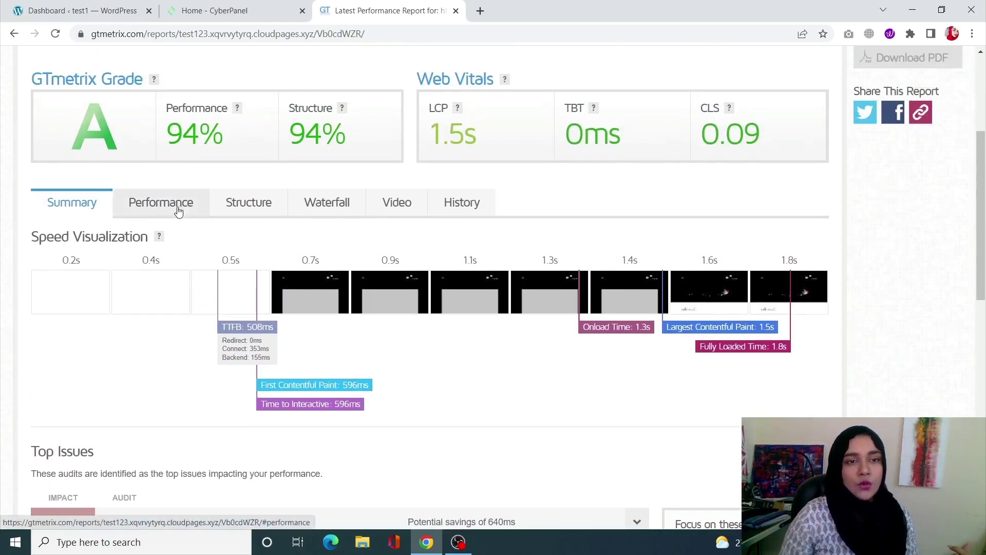
pyautogui.click(178, 212)
pyautogui.scroll(-3, 241, 319)
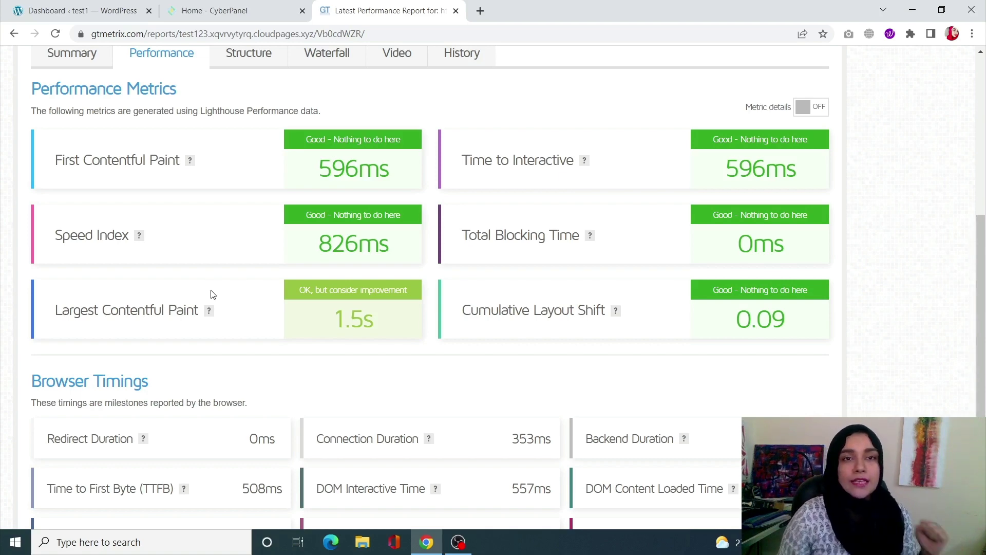
# Switch to the WordPress admin and review the site's installed themes and plugins.
pyautogui.click(42, 5)
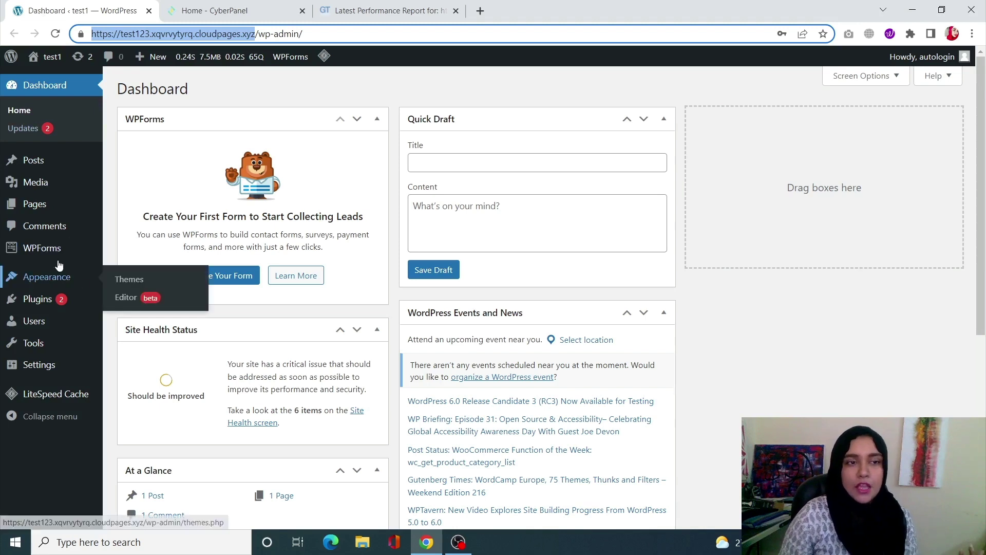
pyautogui.moveTo(69, 279)
pyautogui.click(126, 278)
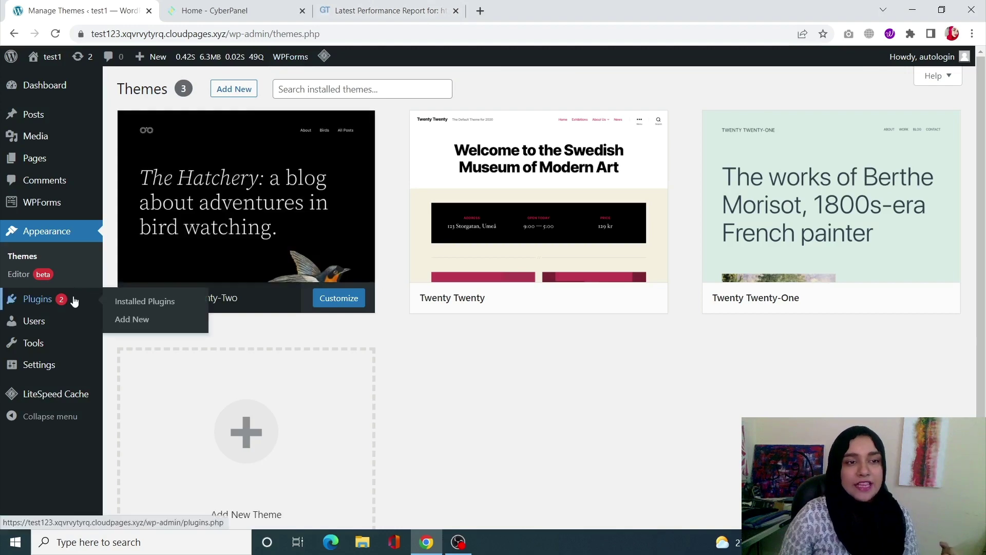
pyautogui.click(67, 305)
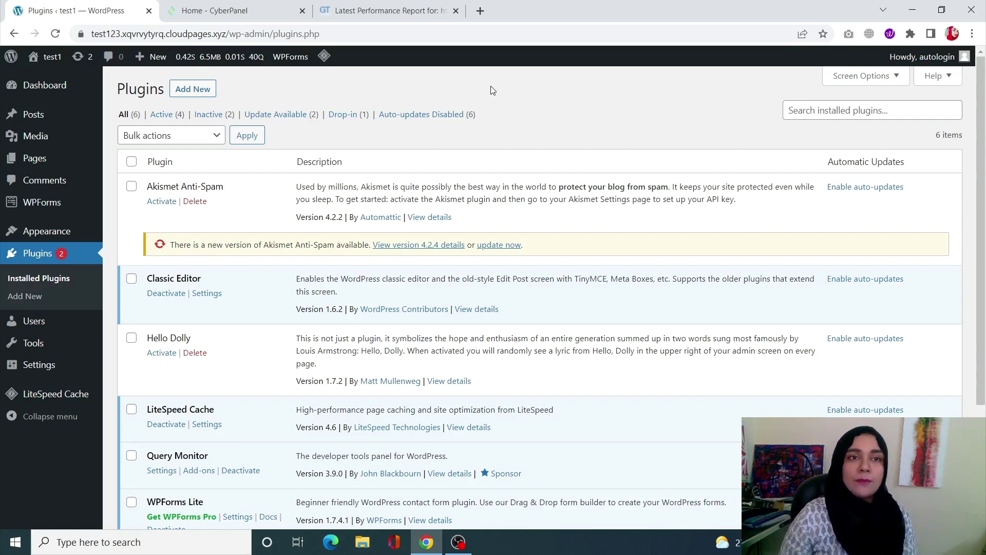
# Inspect the Plugins page's database queries by caller in Query Monitor, and close the monitor.
pyautogui.moveTo(190, 63)
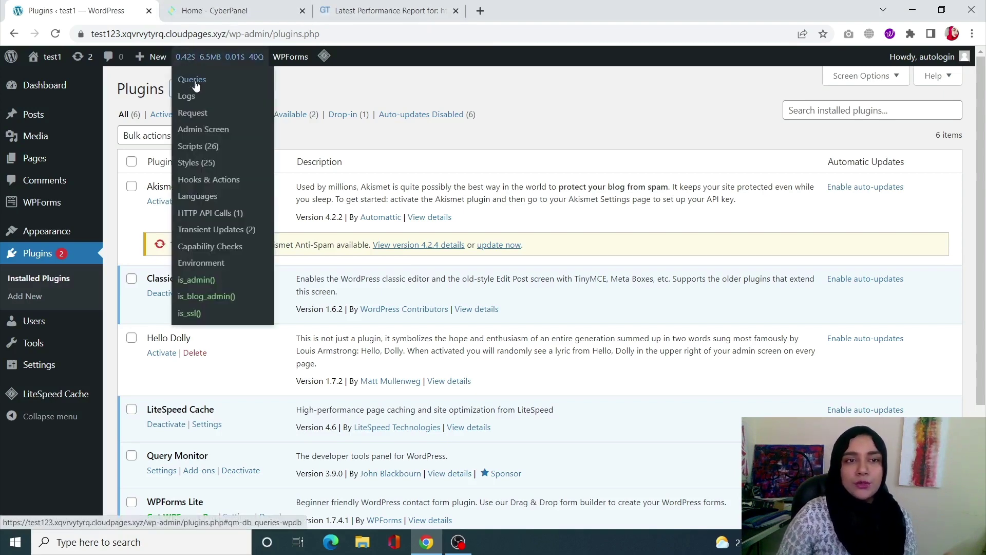
pyautogui.click(196, 82)
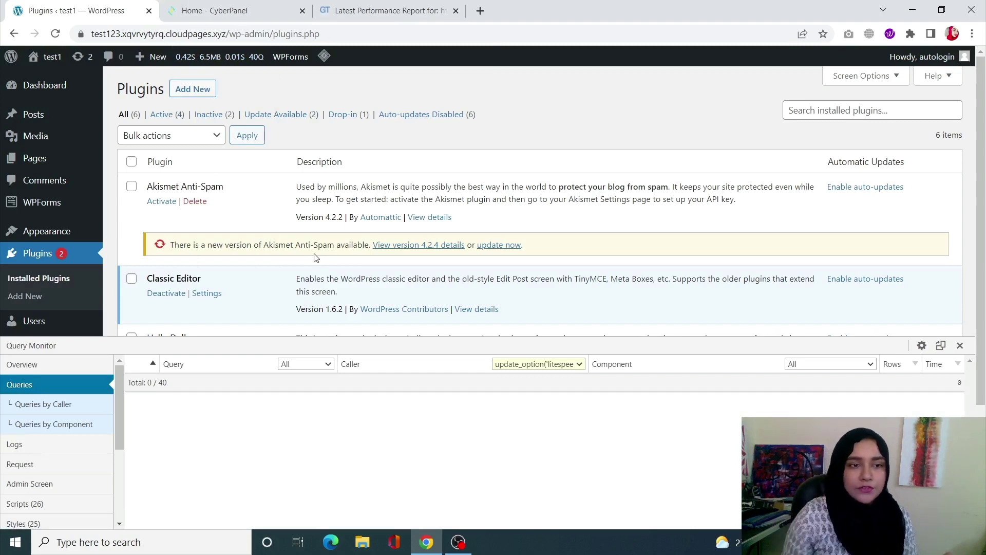
pyautogui.click(52, 404)
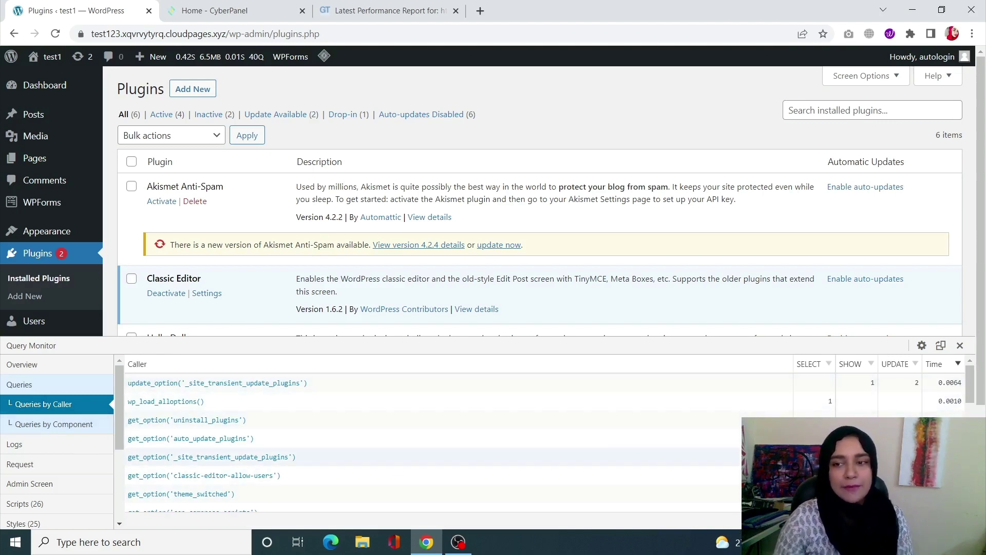
pyautogui.scroll(-3, 431, 447)
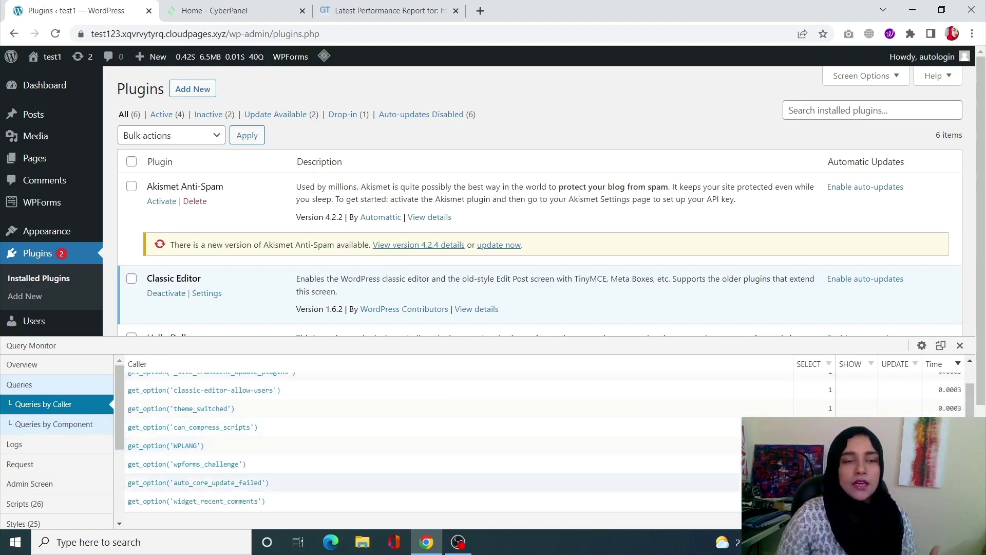
pyautogui.scroll(3, 432, 447)
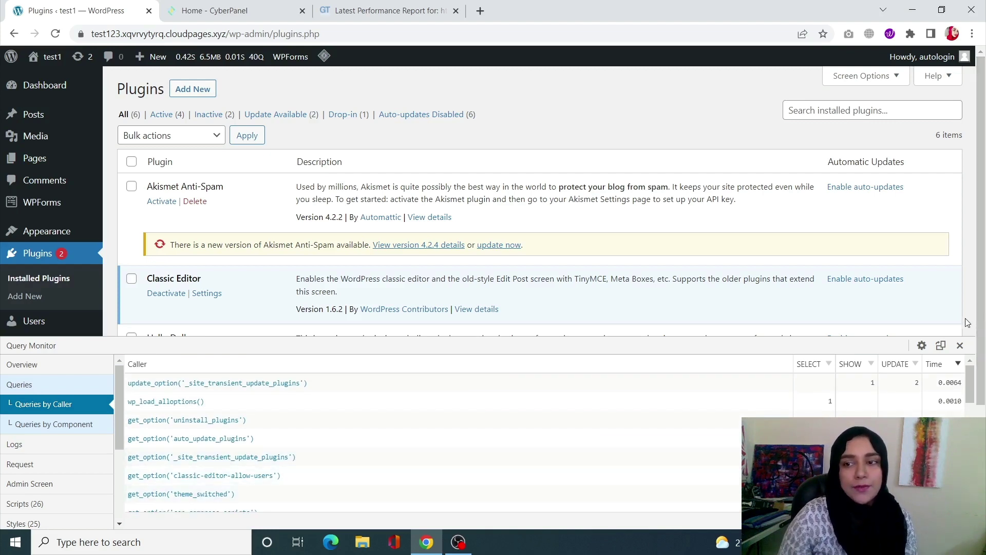
pyautogui.click(962, 344)
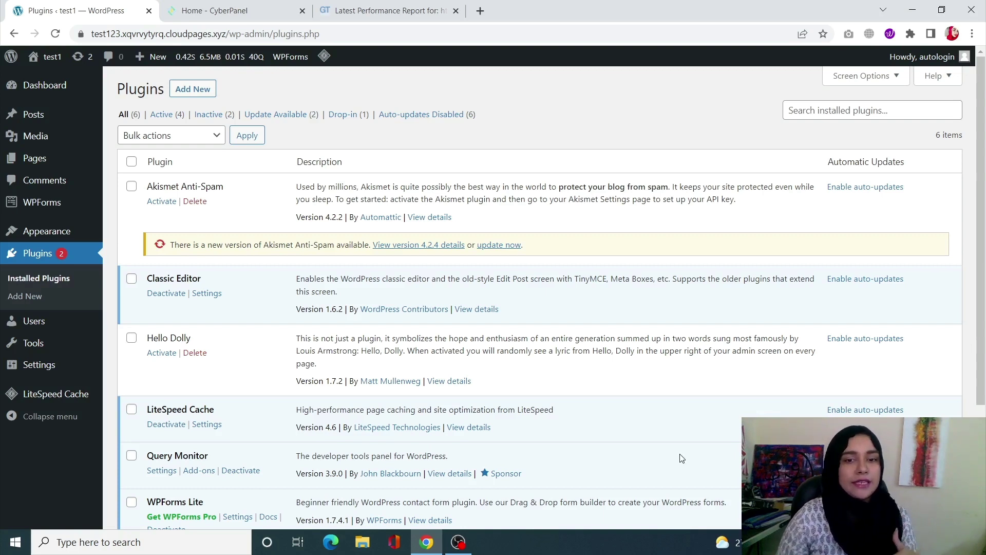
# Return to the WordPress dashboard home page.
pyautogui.click(53, 86)
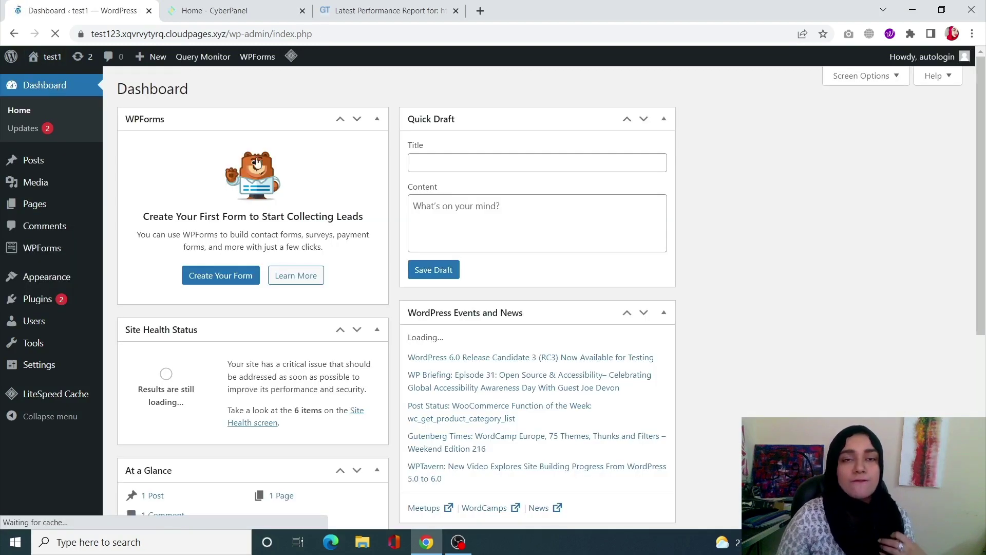
pyautogui.click(472, 542)
pyautogui.click(474, 543)
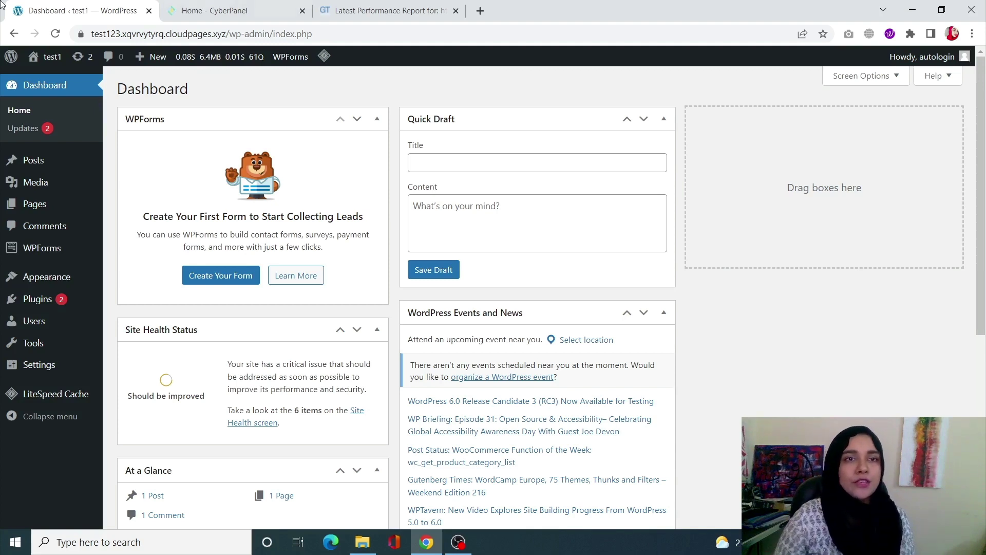
# Switch to CyberPanel, list the hosted websites and open the management page for wpmautic.net.
pyautogui.click(205, 10)
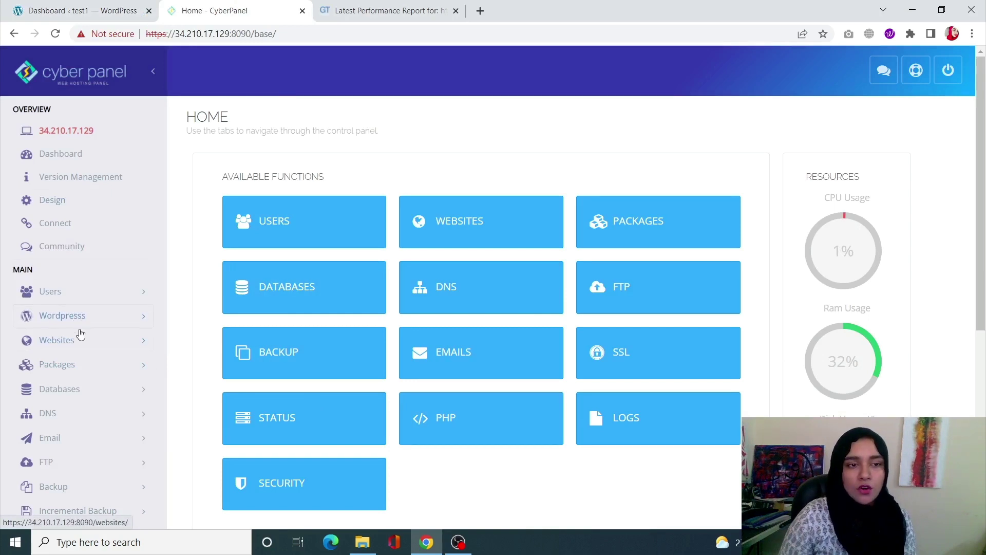
pyautogui.click(89, 351)
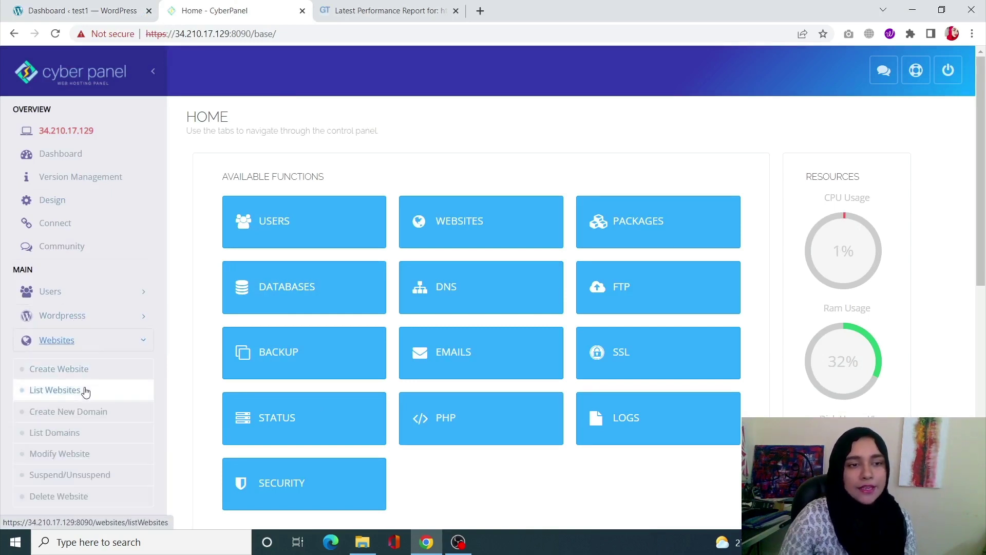
pyautogui.click(84, 390)
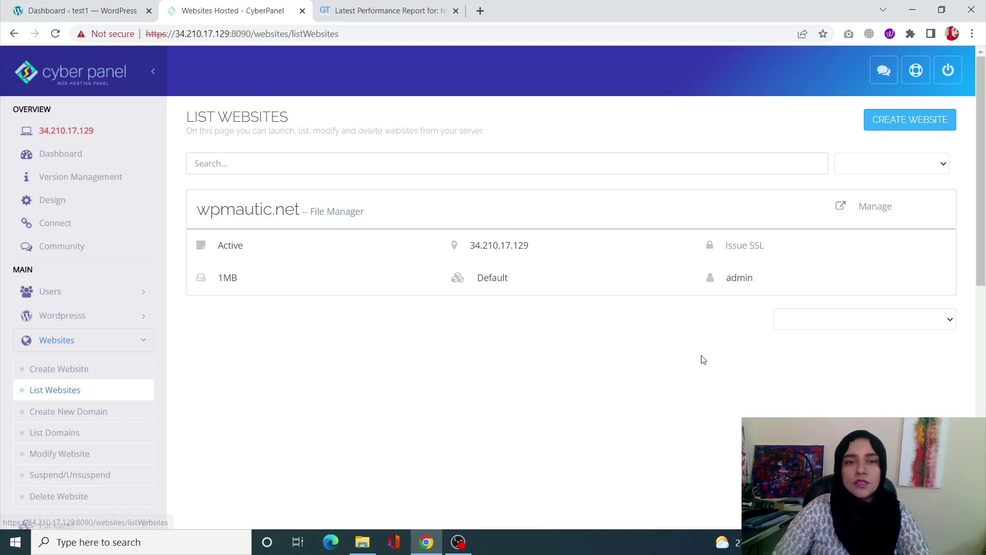
pyautogui.click(868, 208)
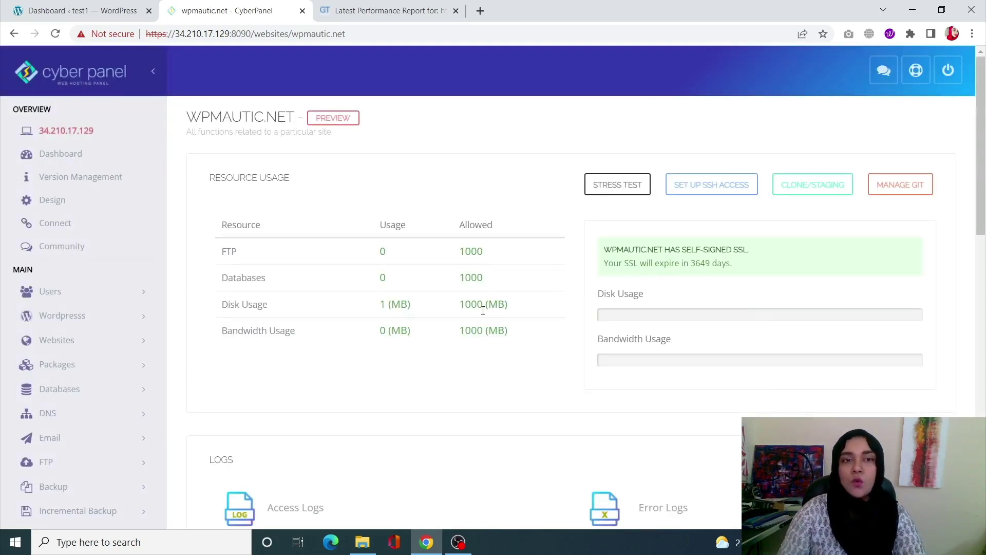
# Add the Force HTTP -> HTTPS template to the rewrite rules of wpmautic.net and save them.
pyautogui.scroll(-1, 501, 414)
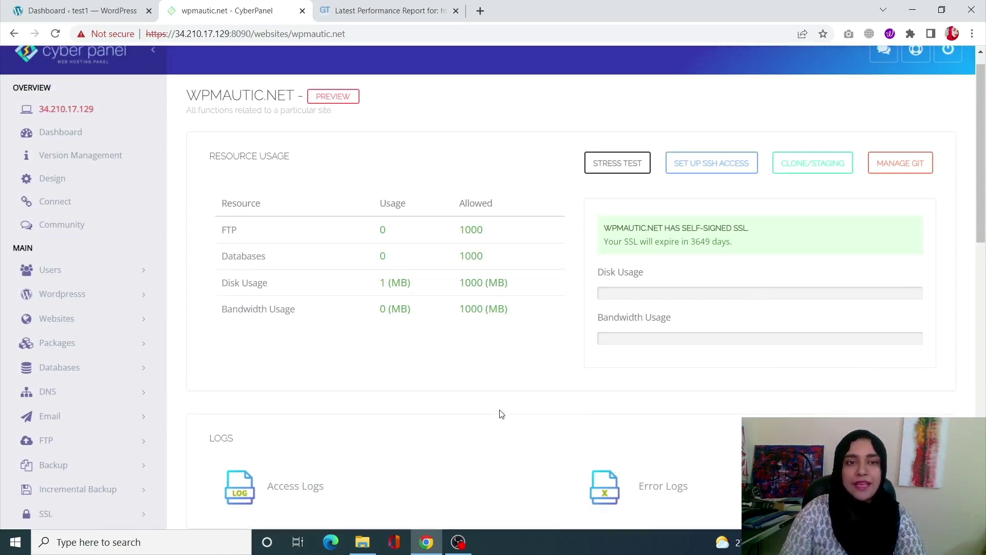
pyautogui.scroll(-7, 501, 414)
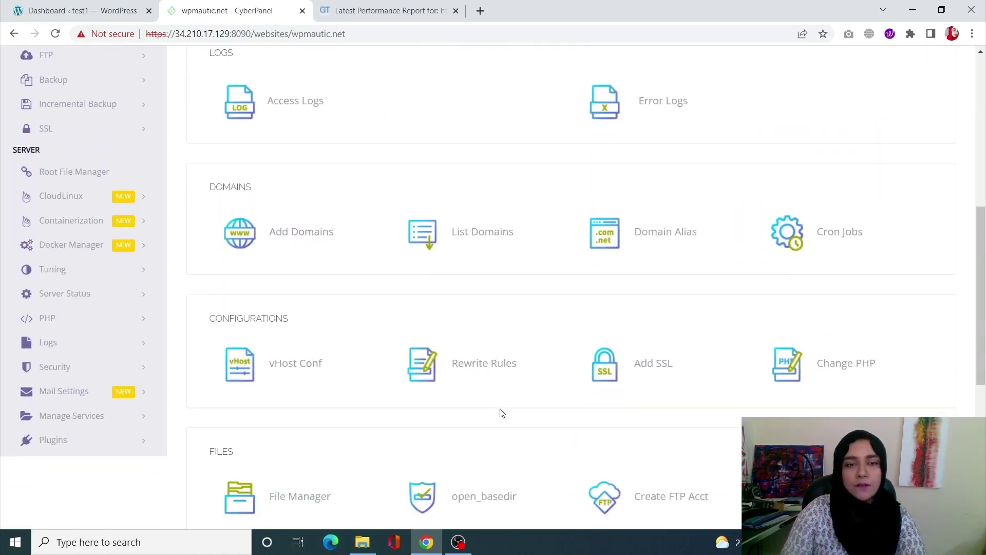
pyautogui.click(495, 365)
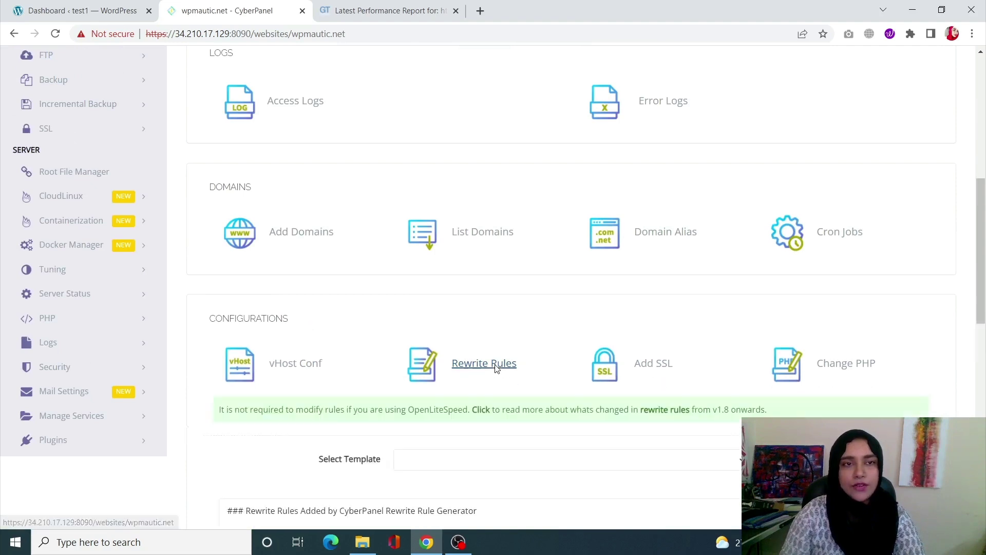
pyautogui.scroll(-2, 509, 401)
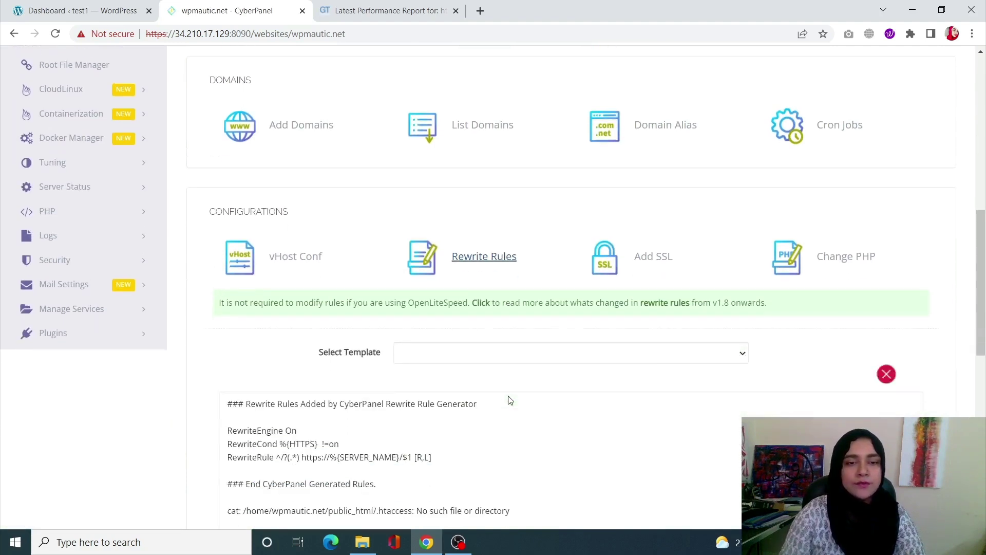
pyautogui.scroll(-2, 510, 400)
pyautogui.click(492, 270)
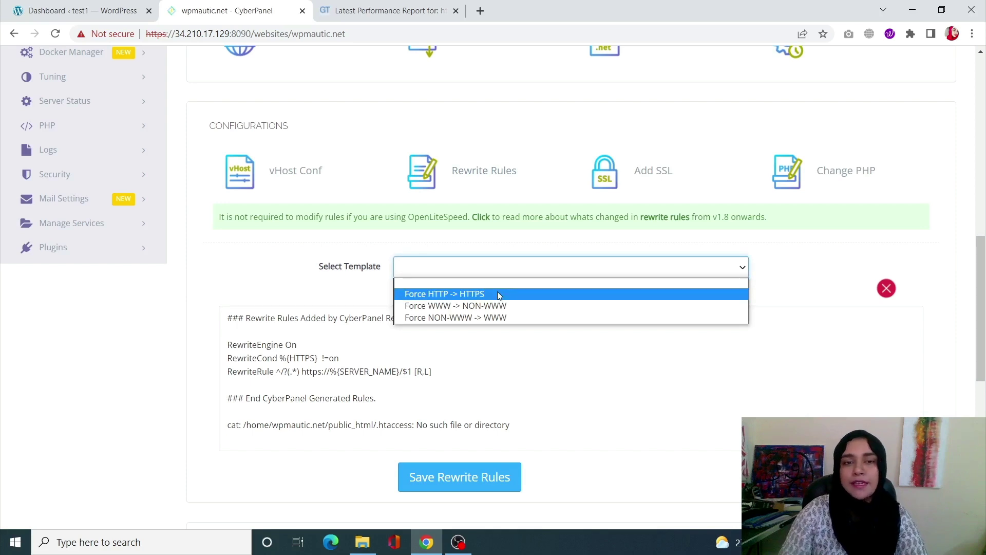
pyautogui.click(498, 293)
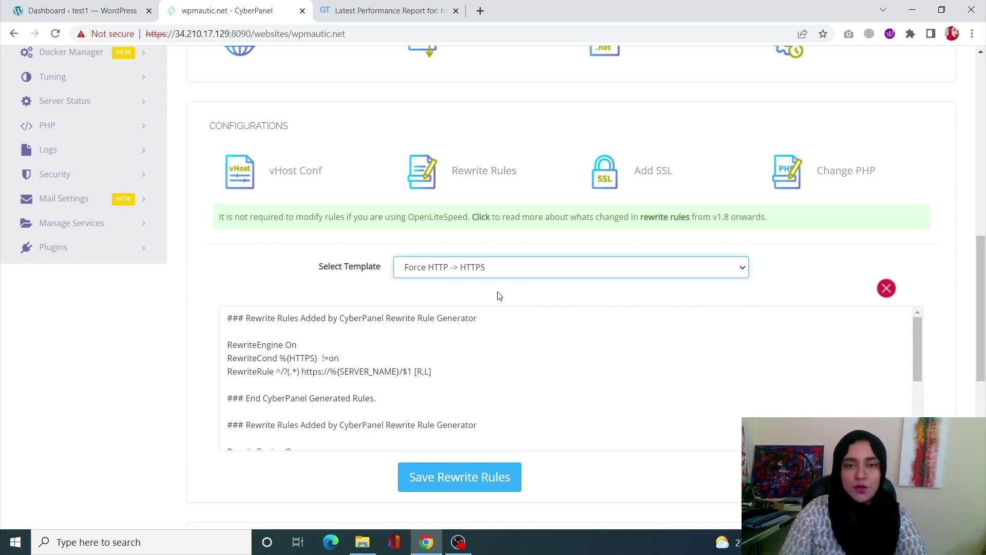
pyautogui.click(477, 471)
pyautogui.click(478, 472)
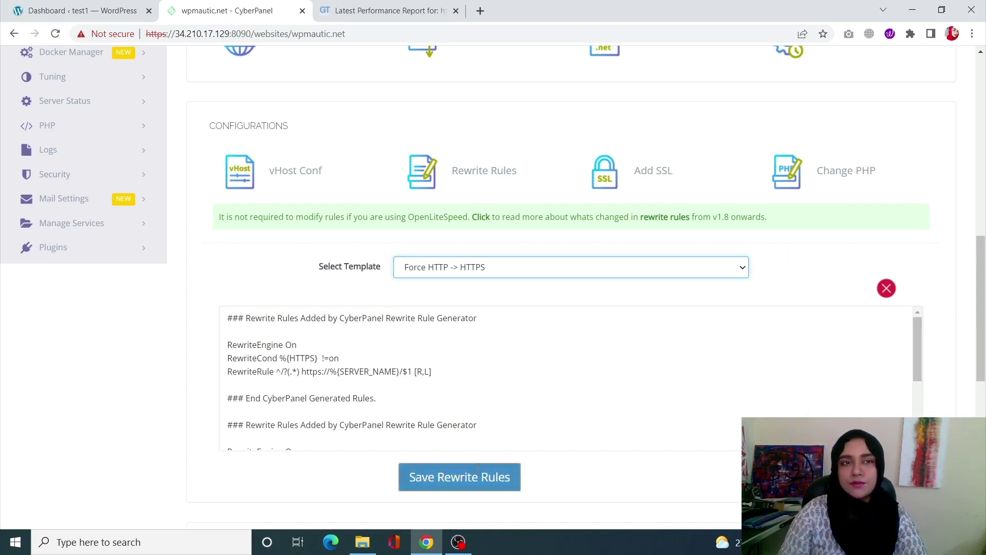
pyautogui.click(478, 471)
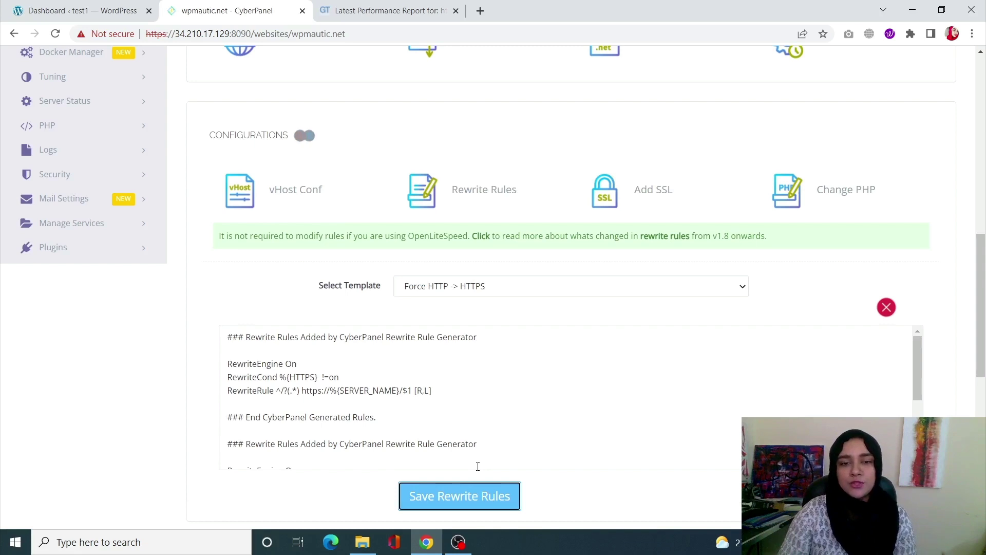
# Switch back to the WordPress admin and look over the LiteSpeed Cache dashboard, down to the crawler status.
pyautogui.scroll(7, 448, 271)
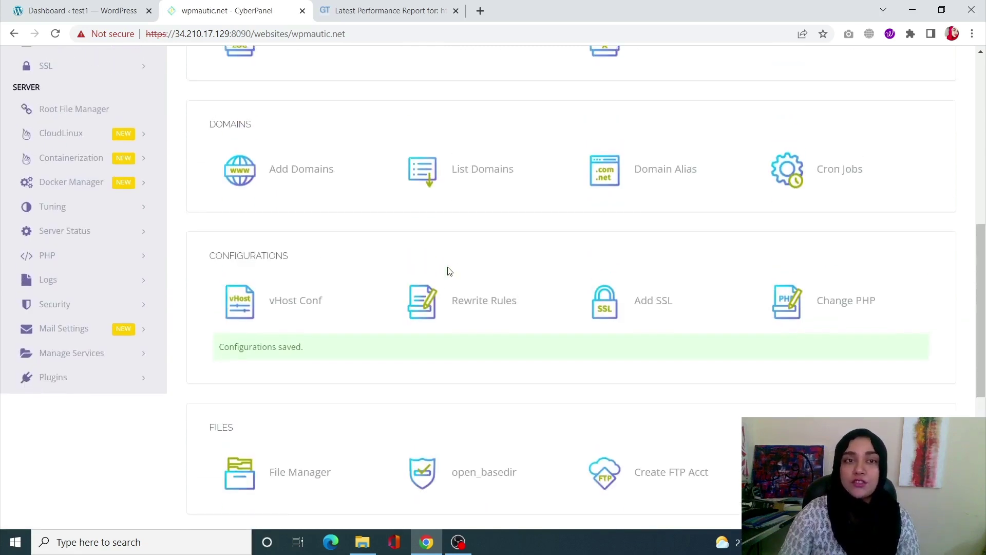
pyautogui.click(51, 4)
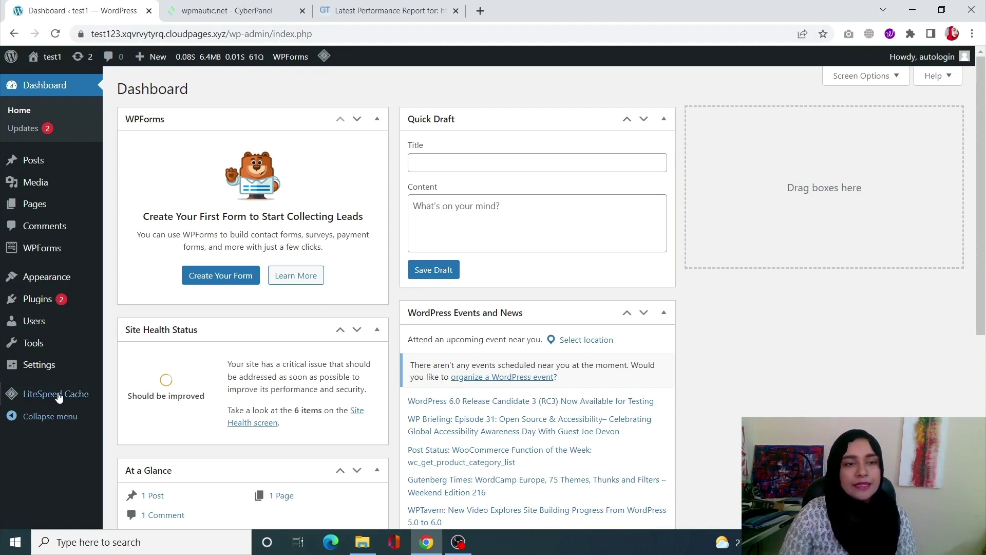
pyautogui.moveTo(59, 396)
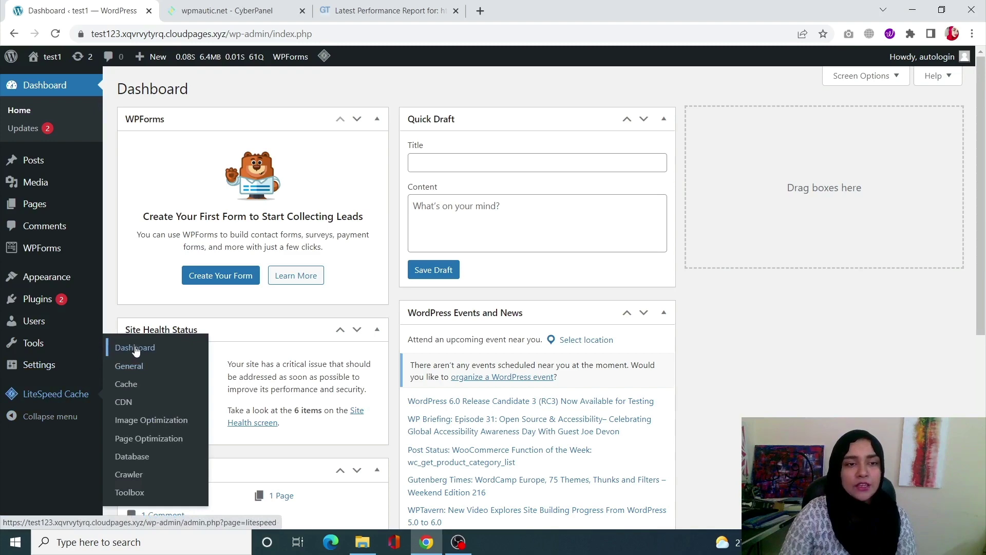
pyautogui.click(171, 441)
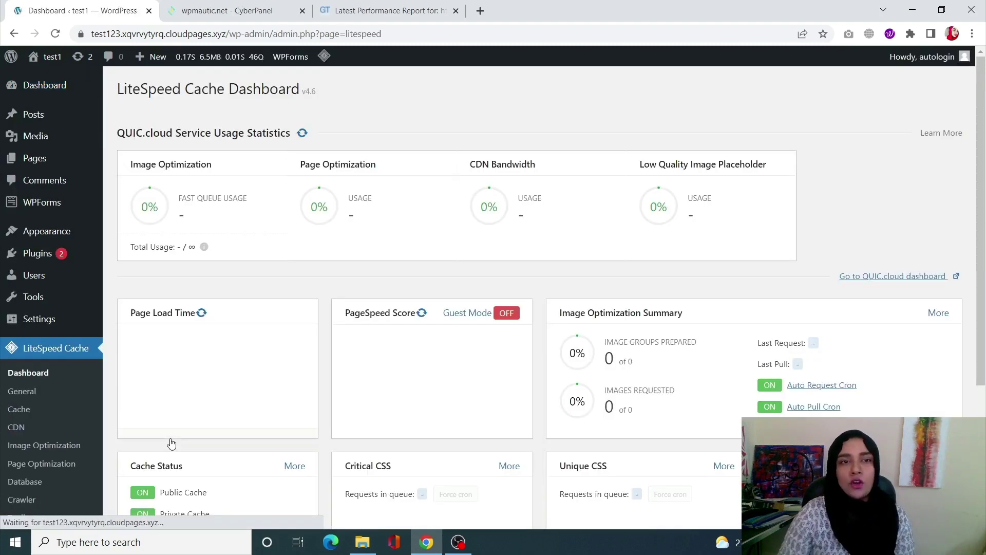
pyautogui.scroll(-3, 175, 449)
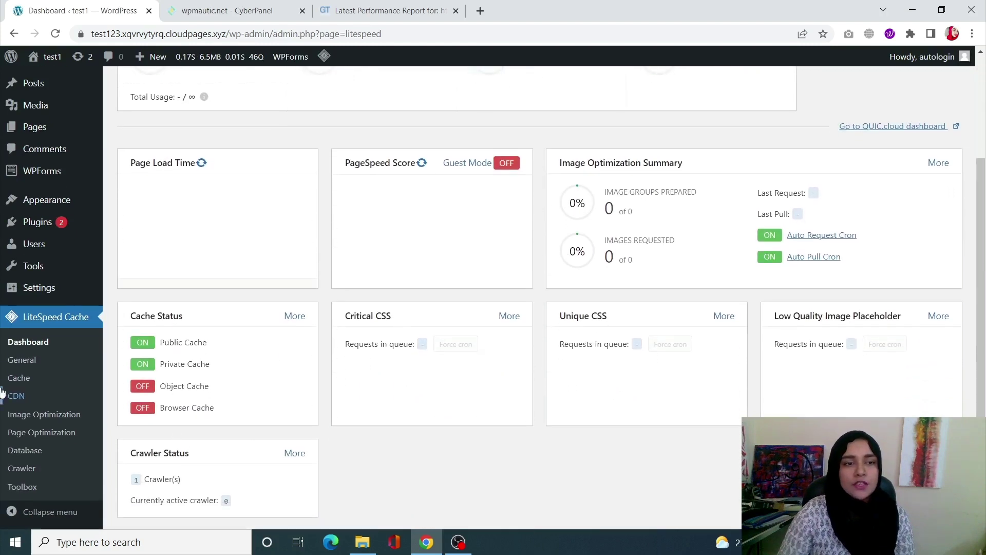
# Review LiteSpeed Cache's CDN pages, covering the QUIC.cloud and Cloudflare management options and the CDN mapping settings.
pyautogui.click(22, 400)
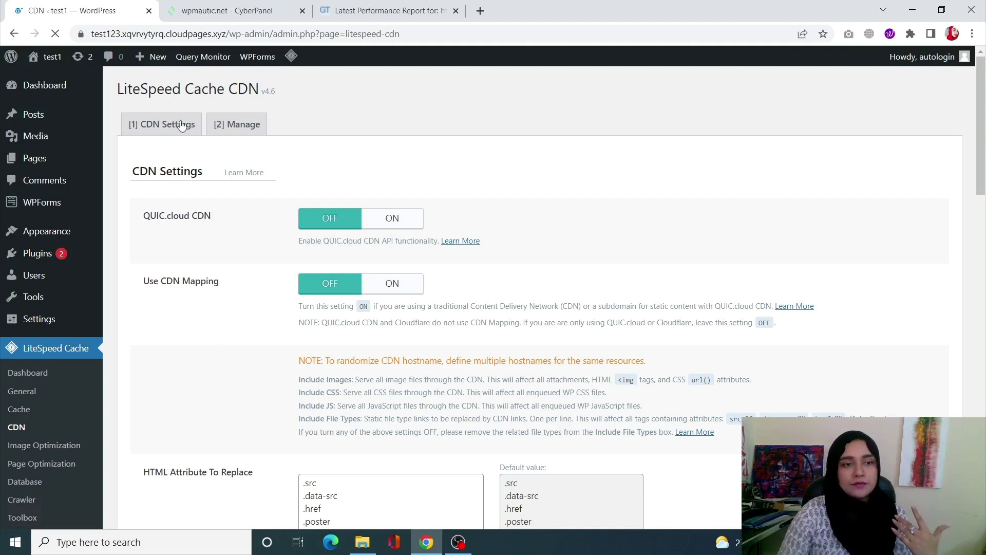
pyautogui.click(243, 138)
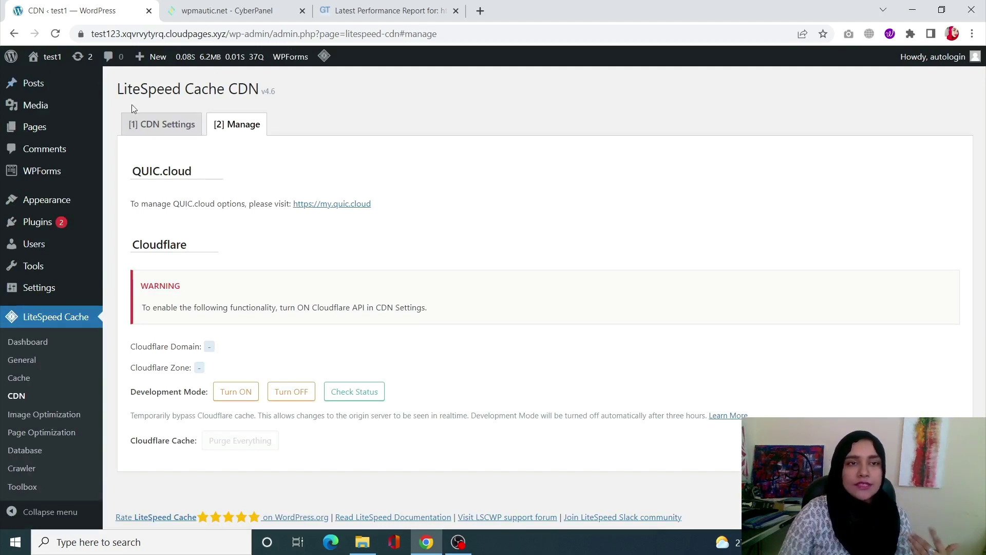
pyautogui.click(153, 129)
pyautogui.scroll(-3, 326, 236)
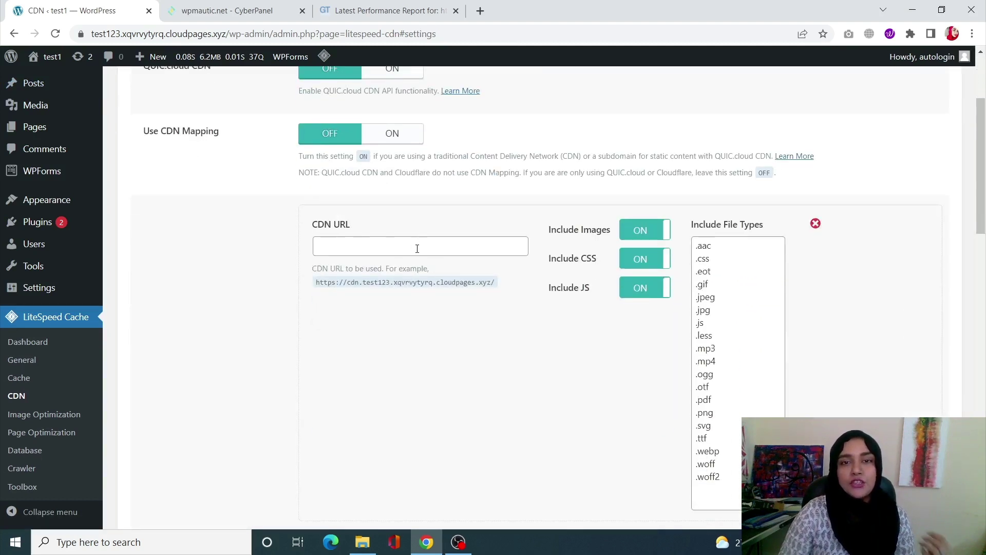
pyautogui.scroll(2, 417, 249)
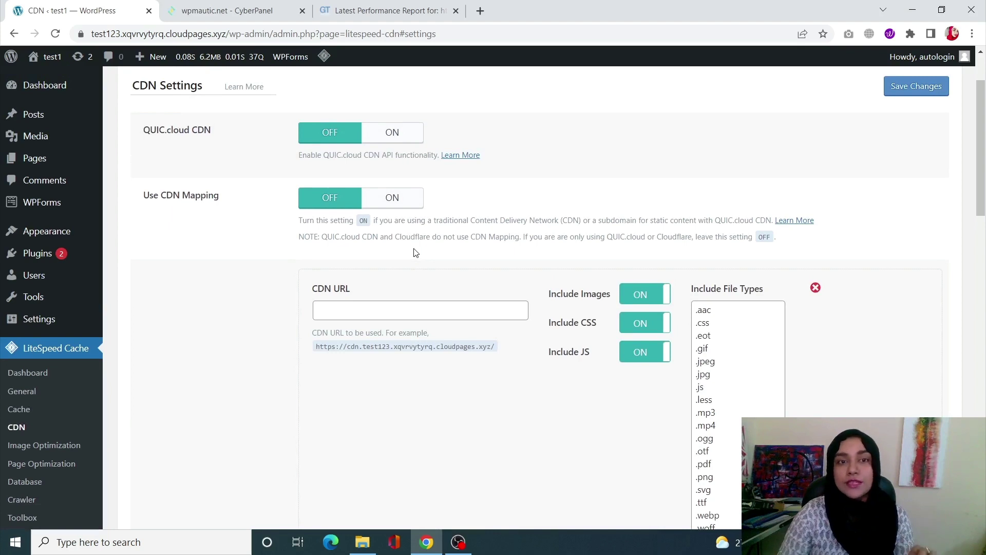
pyautogui.scroll(-2, 416, 252)
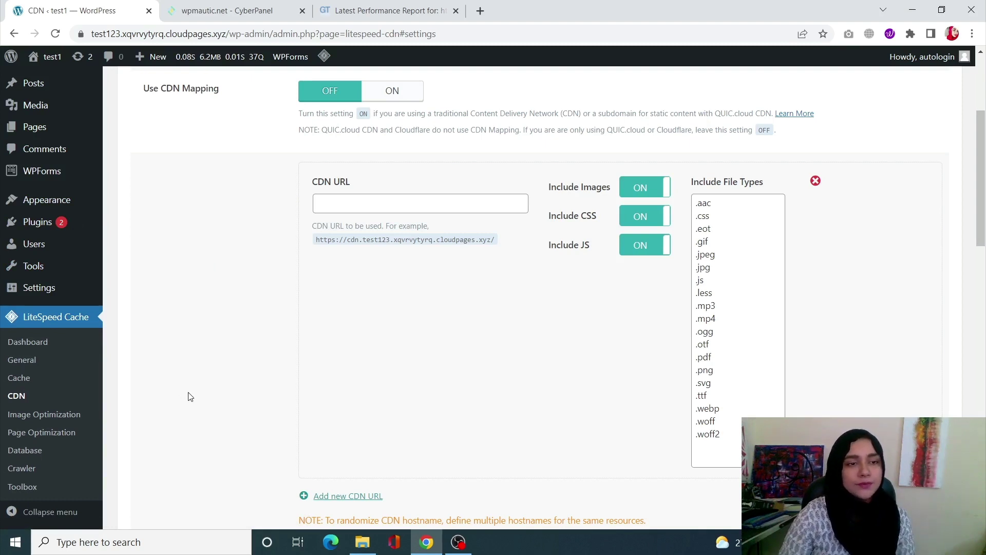
# Turn on Cache Mobile in the LiteSpeed Cache cache control settings and save the changes.
pyautogui.click(20, 378)
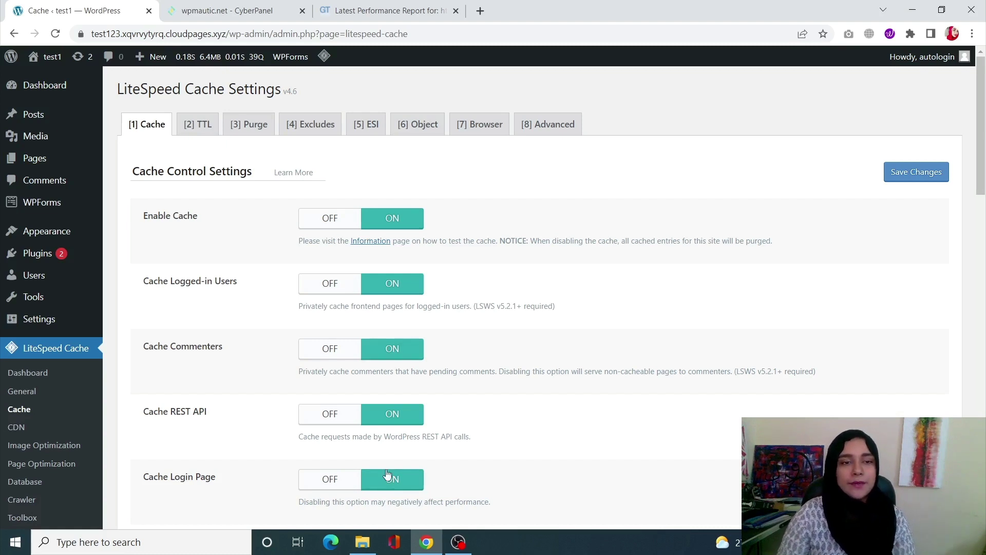
pyautogui.scroll(-1, 388, 478)
pyautogui.scroll(-3, 388, 470)
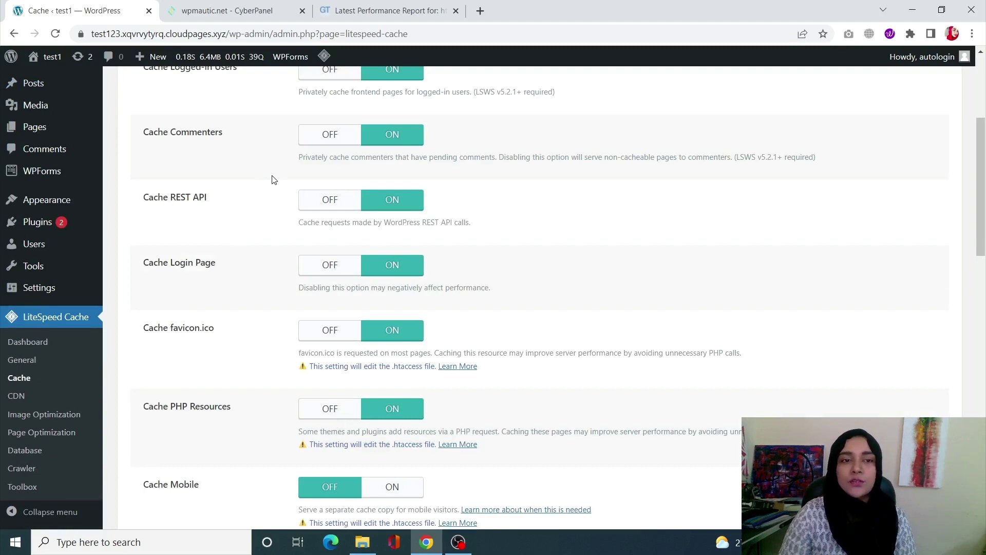
pyautogui.scroll(-3, 334, 205)
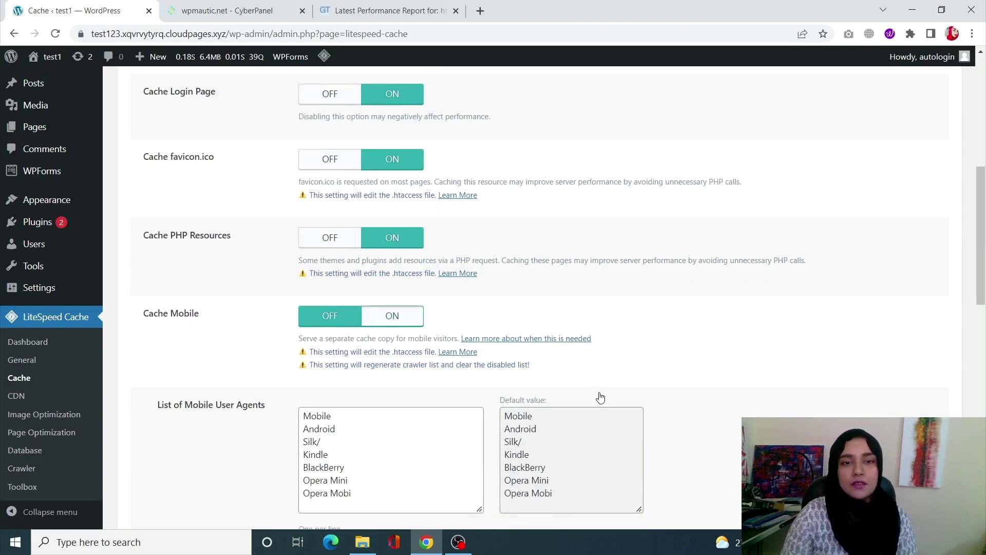
pyautogui.click(392, 315)
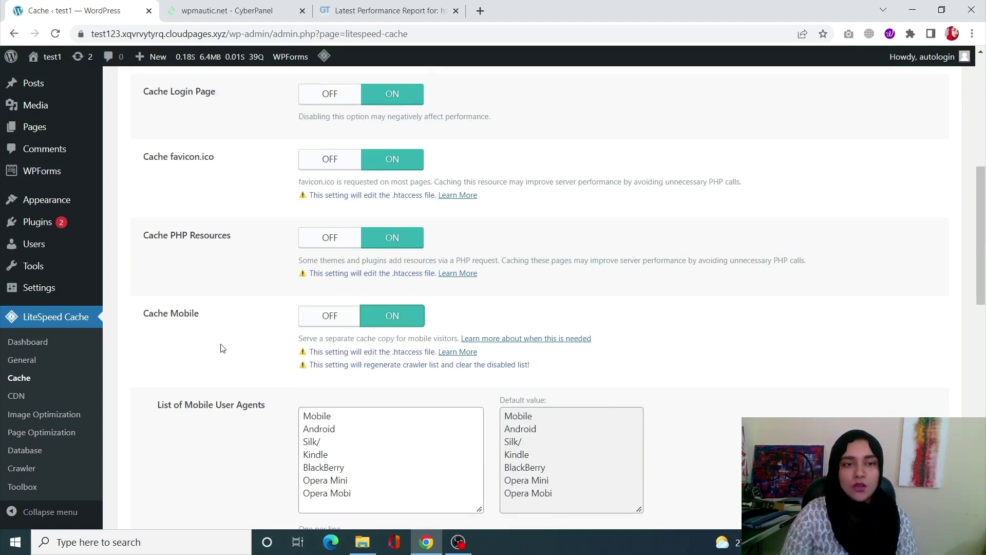
pyautogui.scroll(-14, 447, 460)
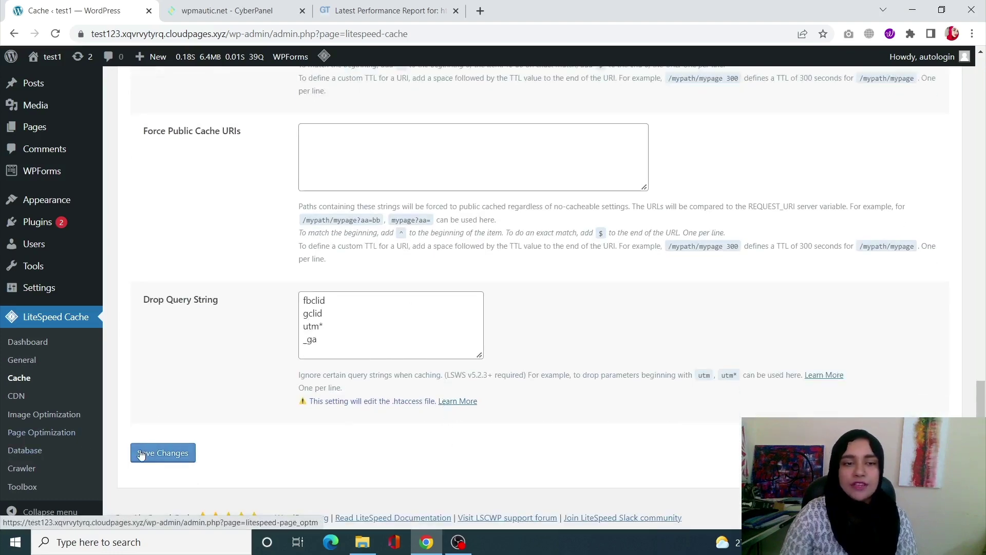
pyautogui.click(167, 454)
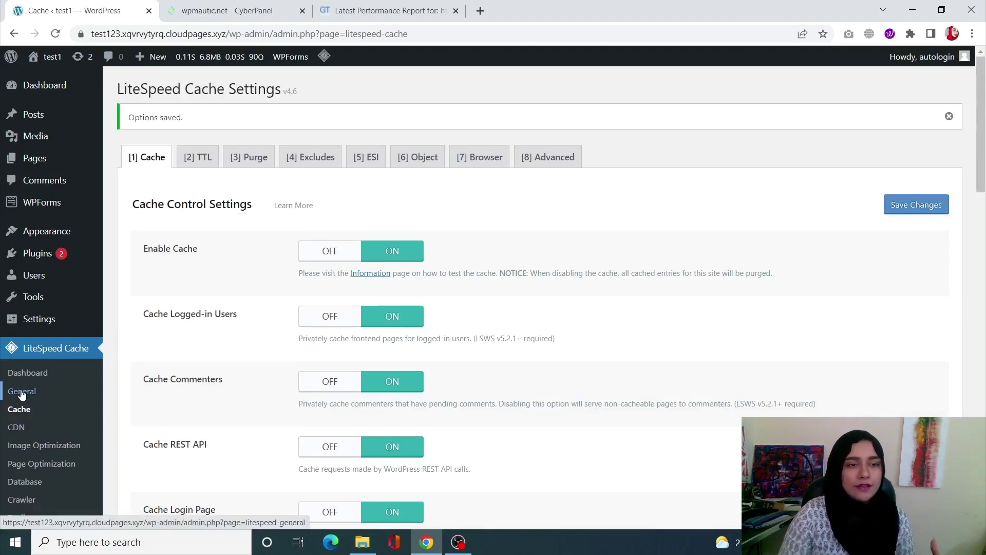
# Review LiteSpeed Cache's Image Optimization Settings through WordPress Image Quality Control, and save them.
pyautogui.click(37, 446)
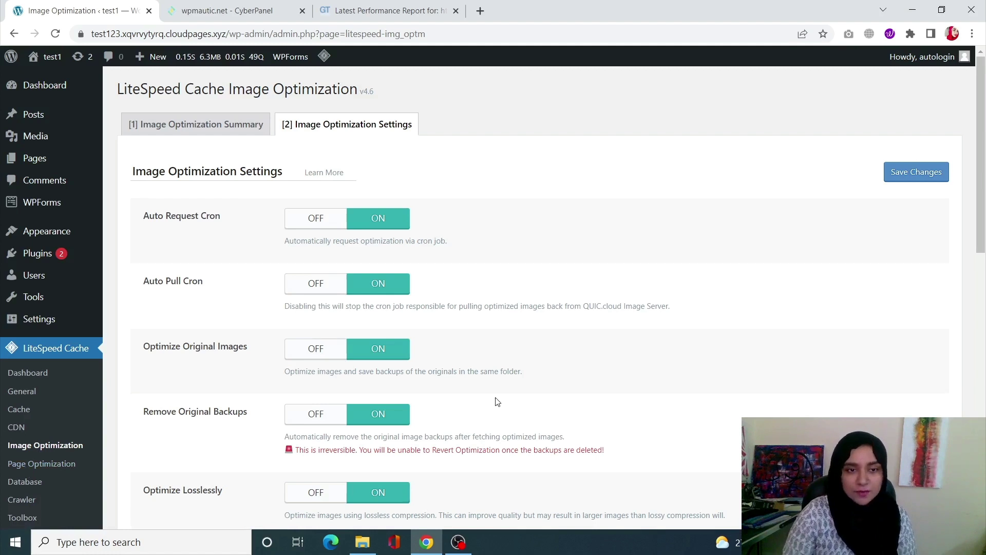
pyautogui.scroll(-2, 496, 400)
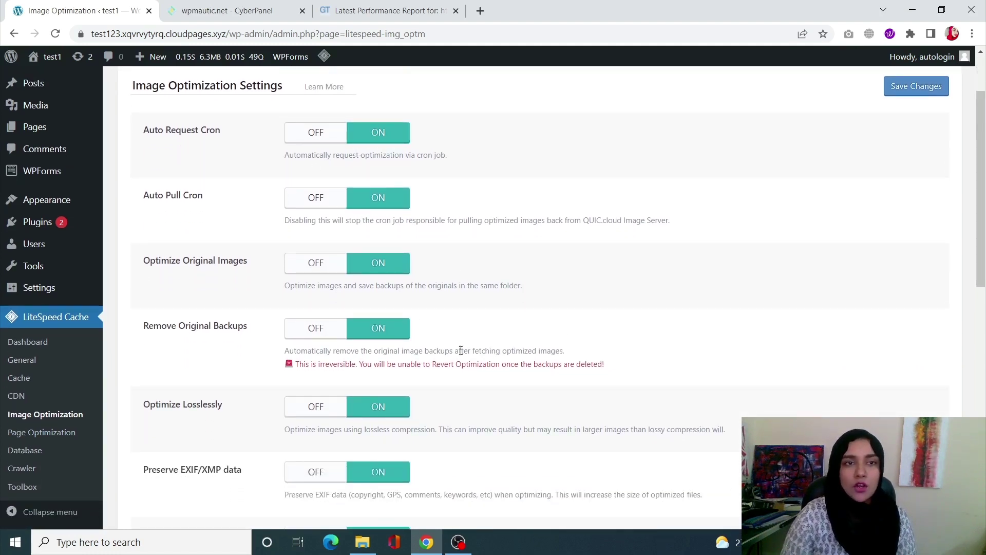
pyautogui.scroll(-5, 528, 467)
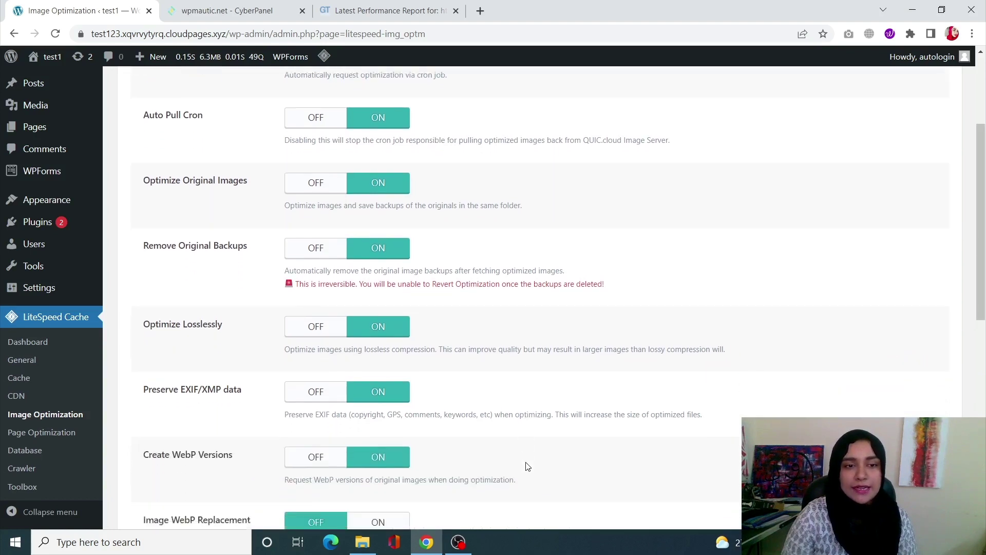
pyautogui.scroll(-5, 528, 466)
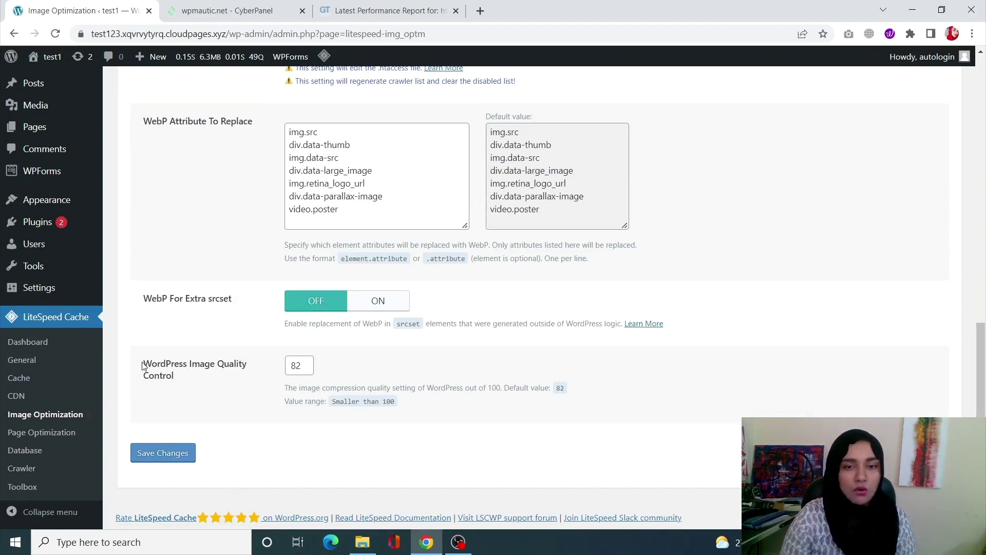
pyautogui.moveTo(143, 365); pyautogui.dragTo(286, 388)
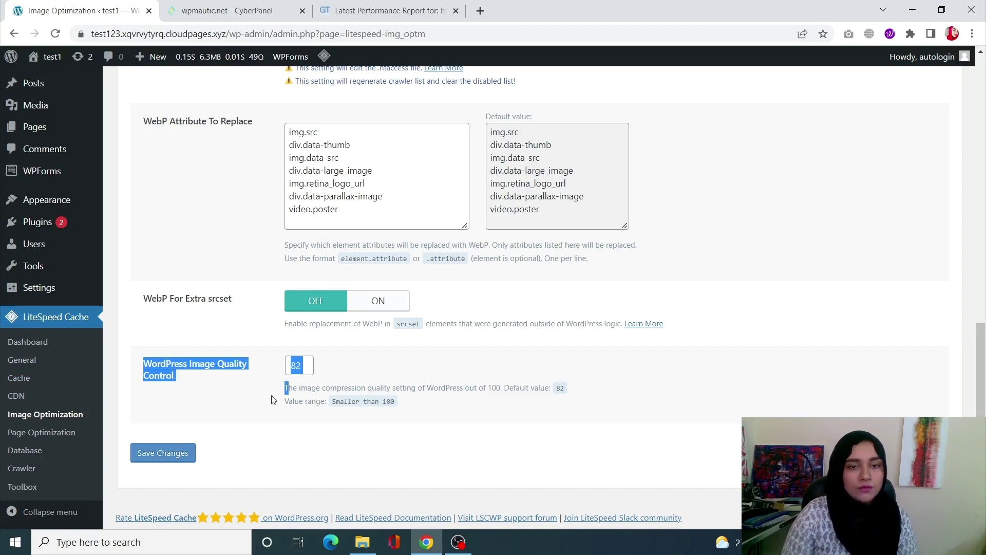
pyautogui.click(209, 394)
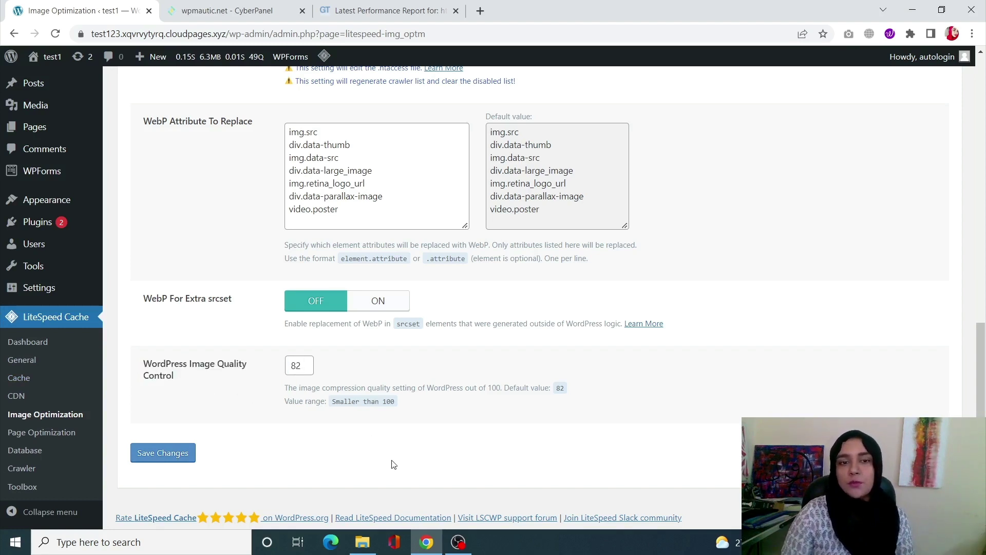
pyautogui.click(187, 454)
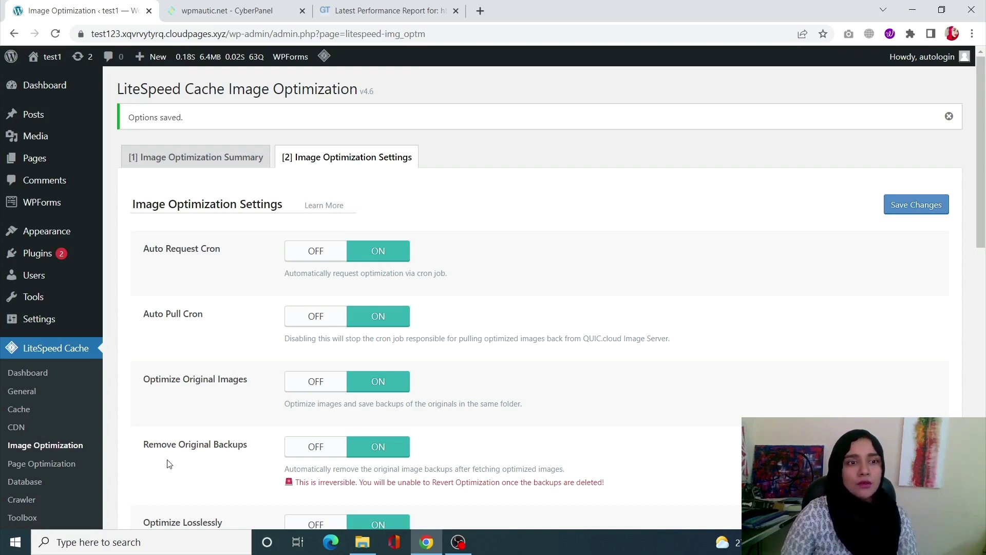
# View LiteSpeed Cache's DB Optimization Settings for revisions and its General Settings.
pyautogui.click(25, 482)
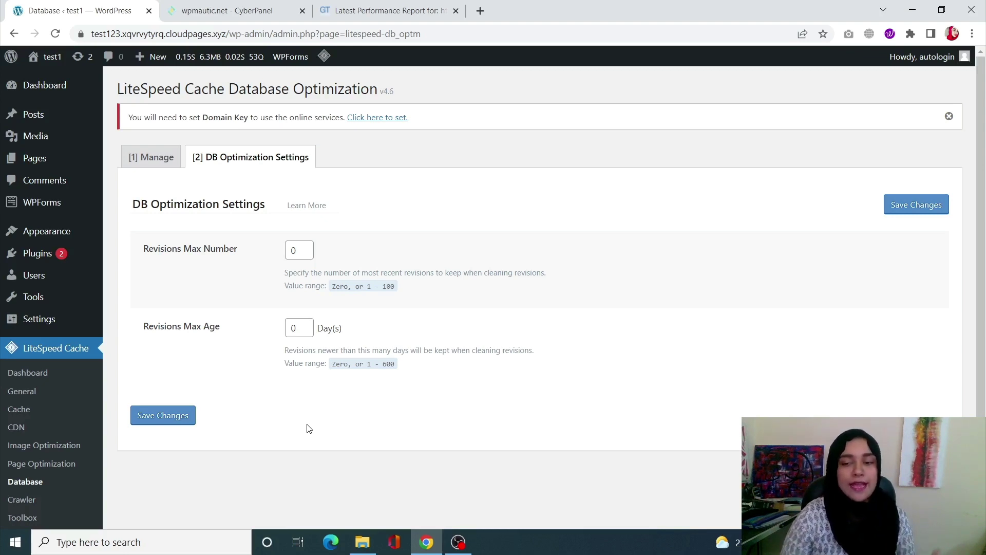
pyautogui.click(45, 393)
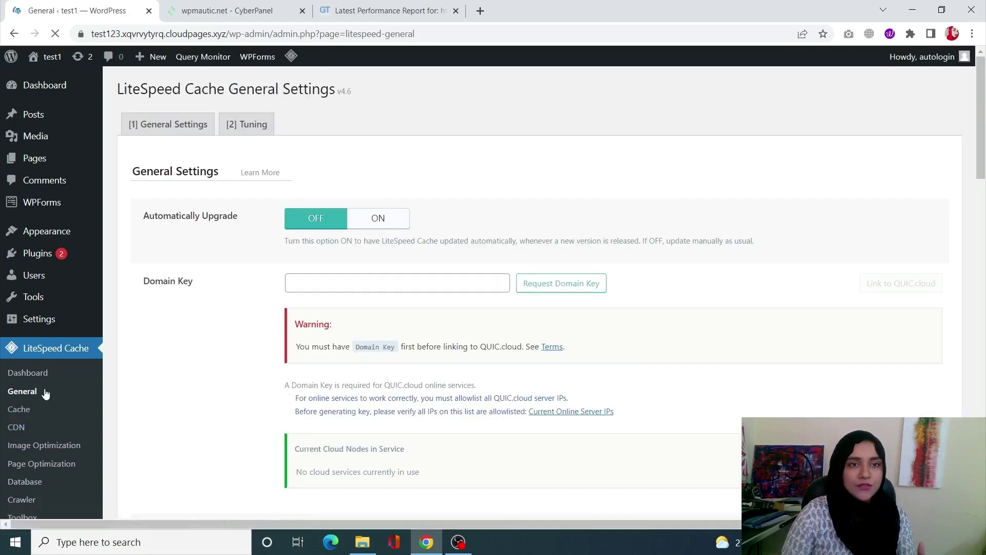
# Save LiteSpeed Cache's Page Optimization CSS settings with CSS Minify on and its JS settings with JS Minify on.
pyautogui.click(50, 466)
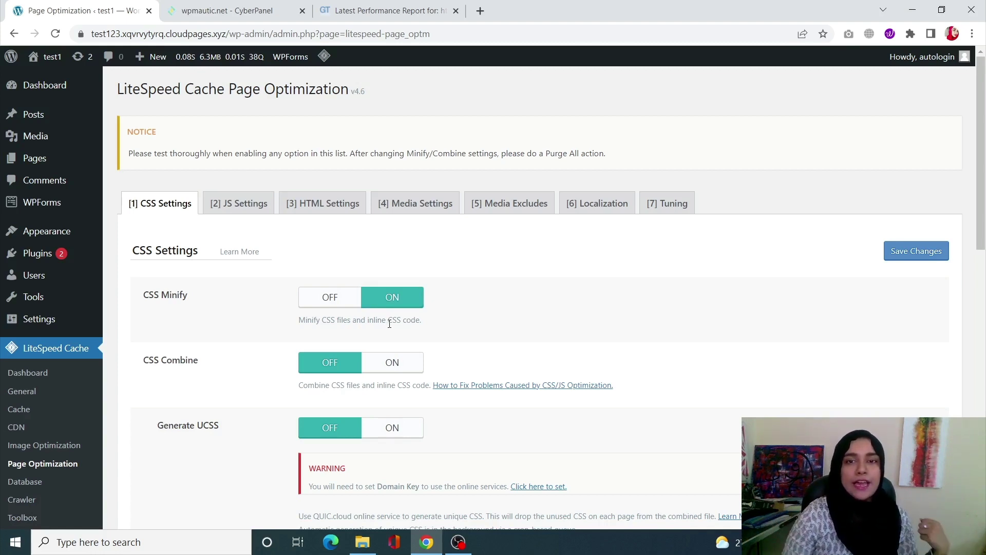
pyautogui.click(928, 255)
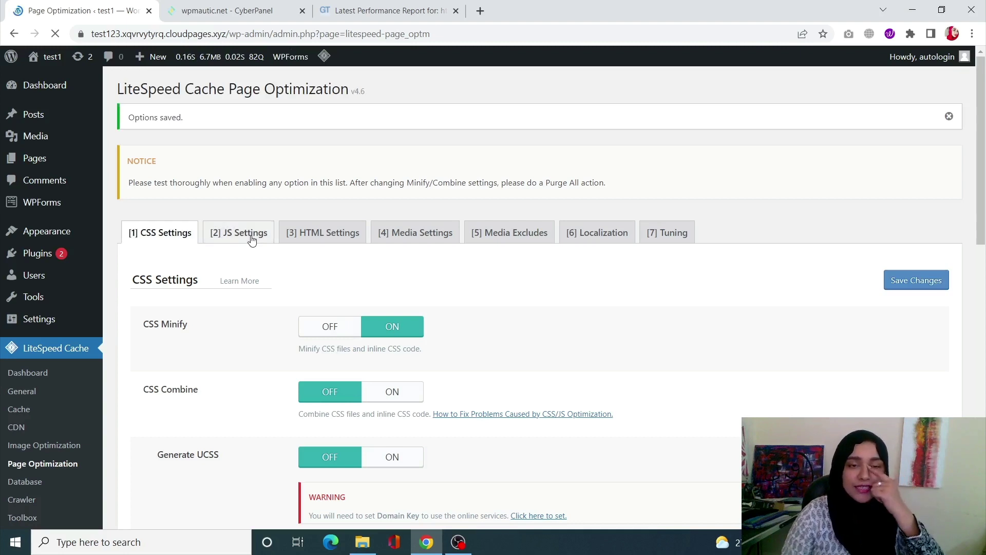
pyautogui.click(251, 239)
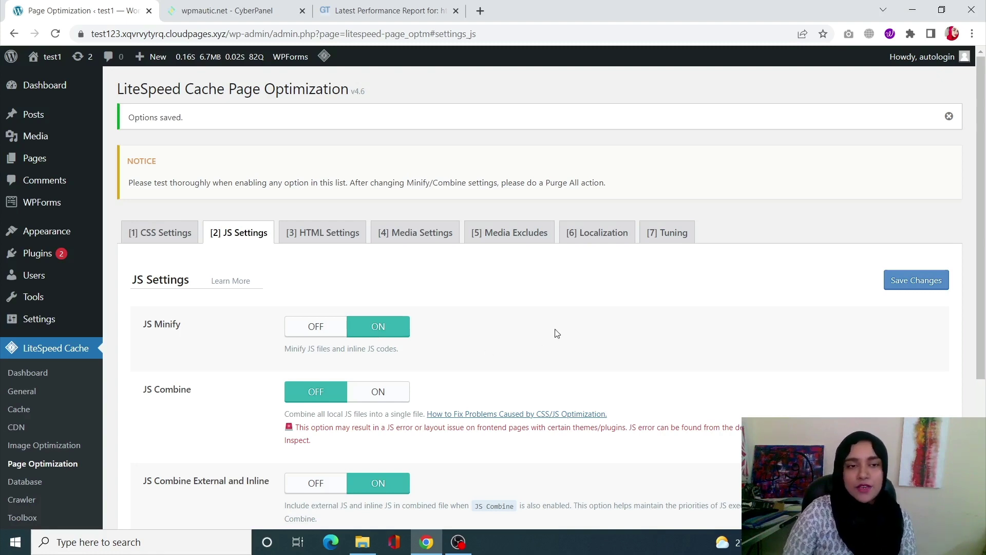
pyautogui.click(925, 285)
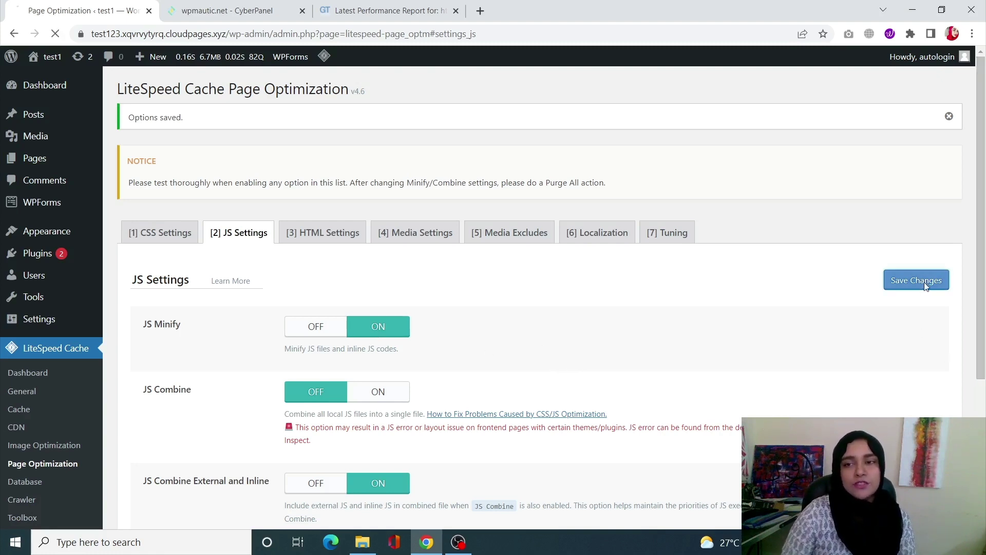